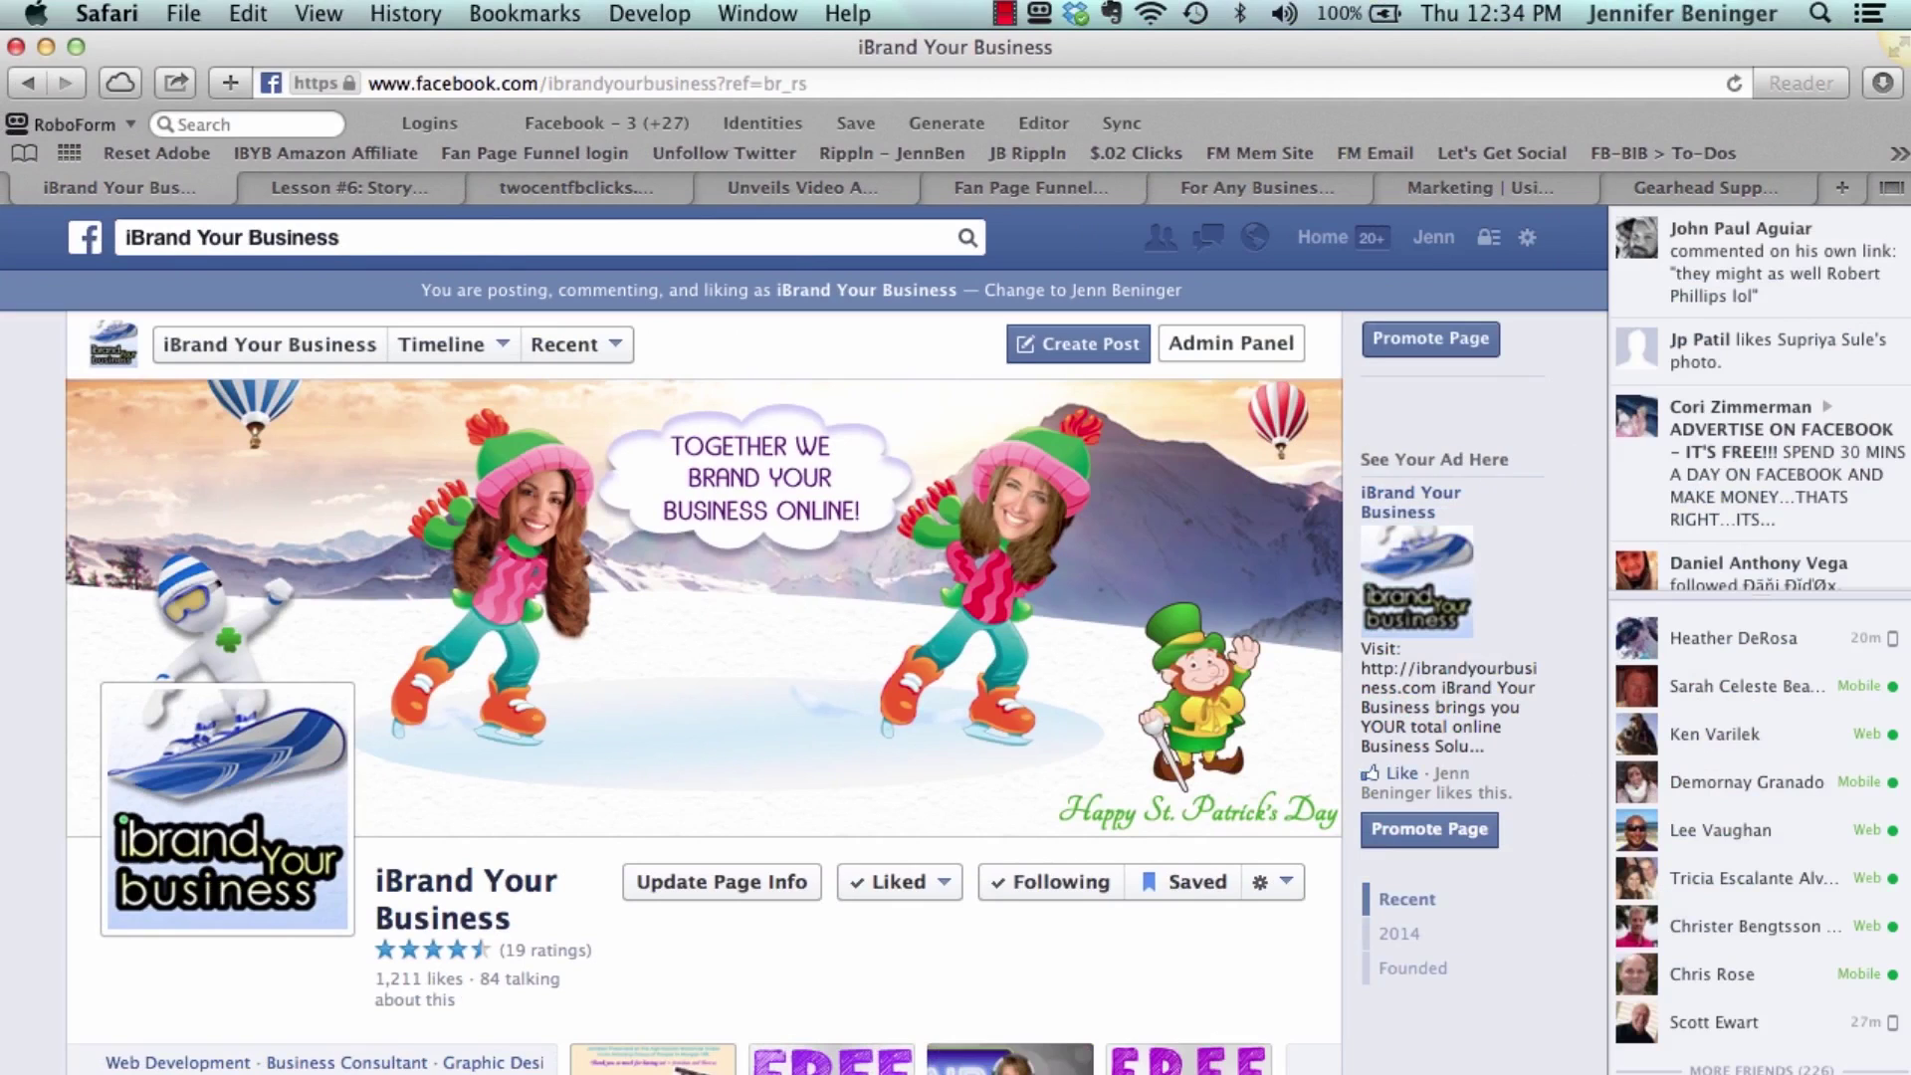
# Open the IBYB TV video tab and scroll down its videos to the Woobox YouTube tab link
pyautogui.scroll(-3, 36, 988)
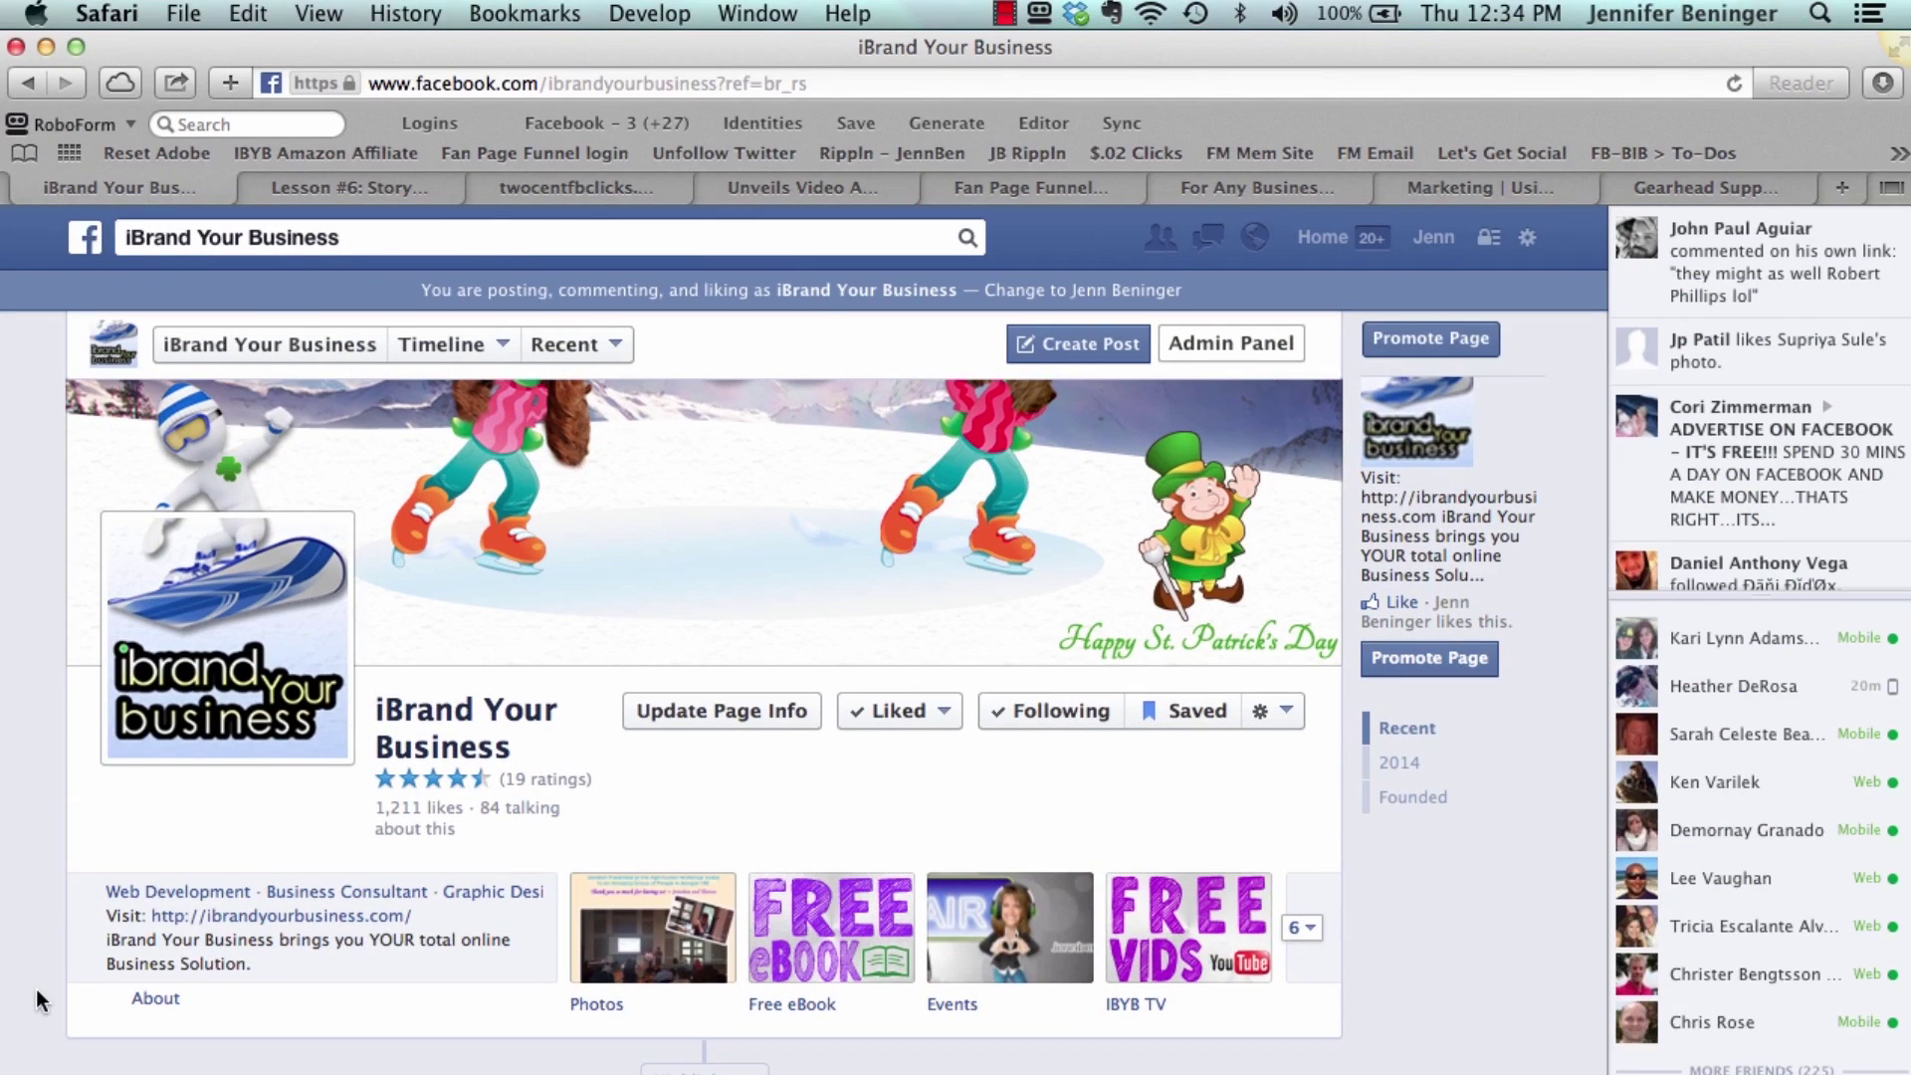
pyautogui.scroll(4, 36, 989)
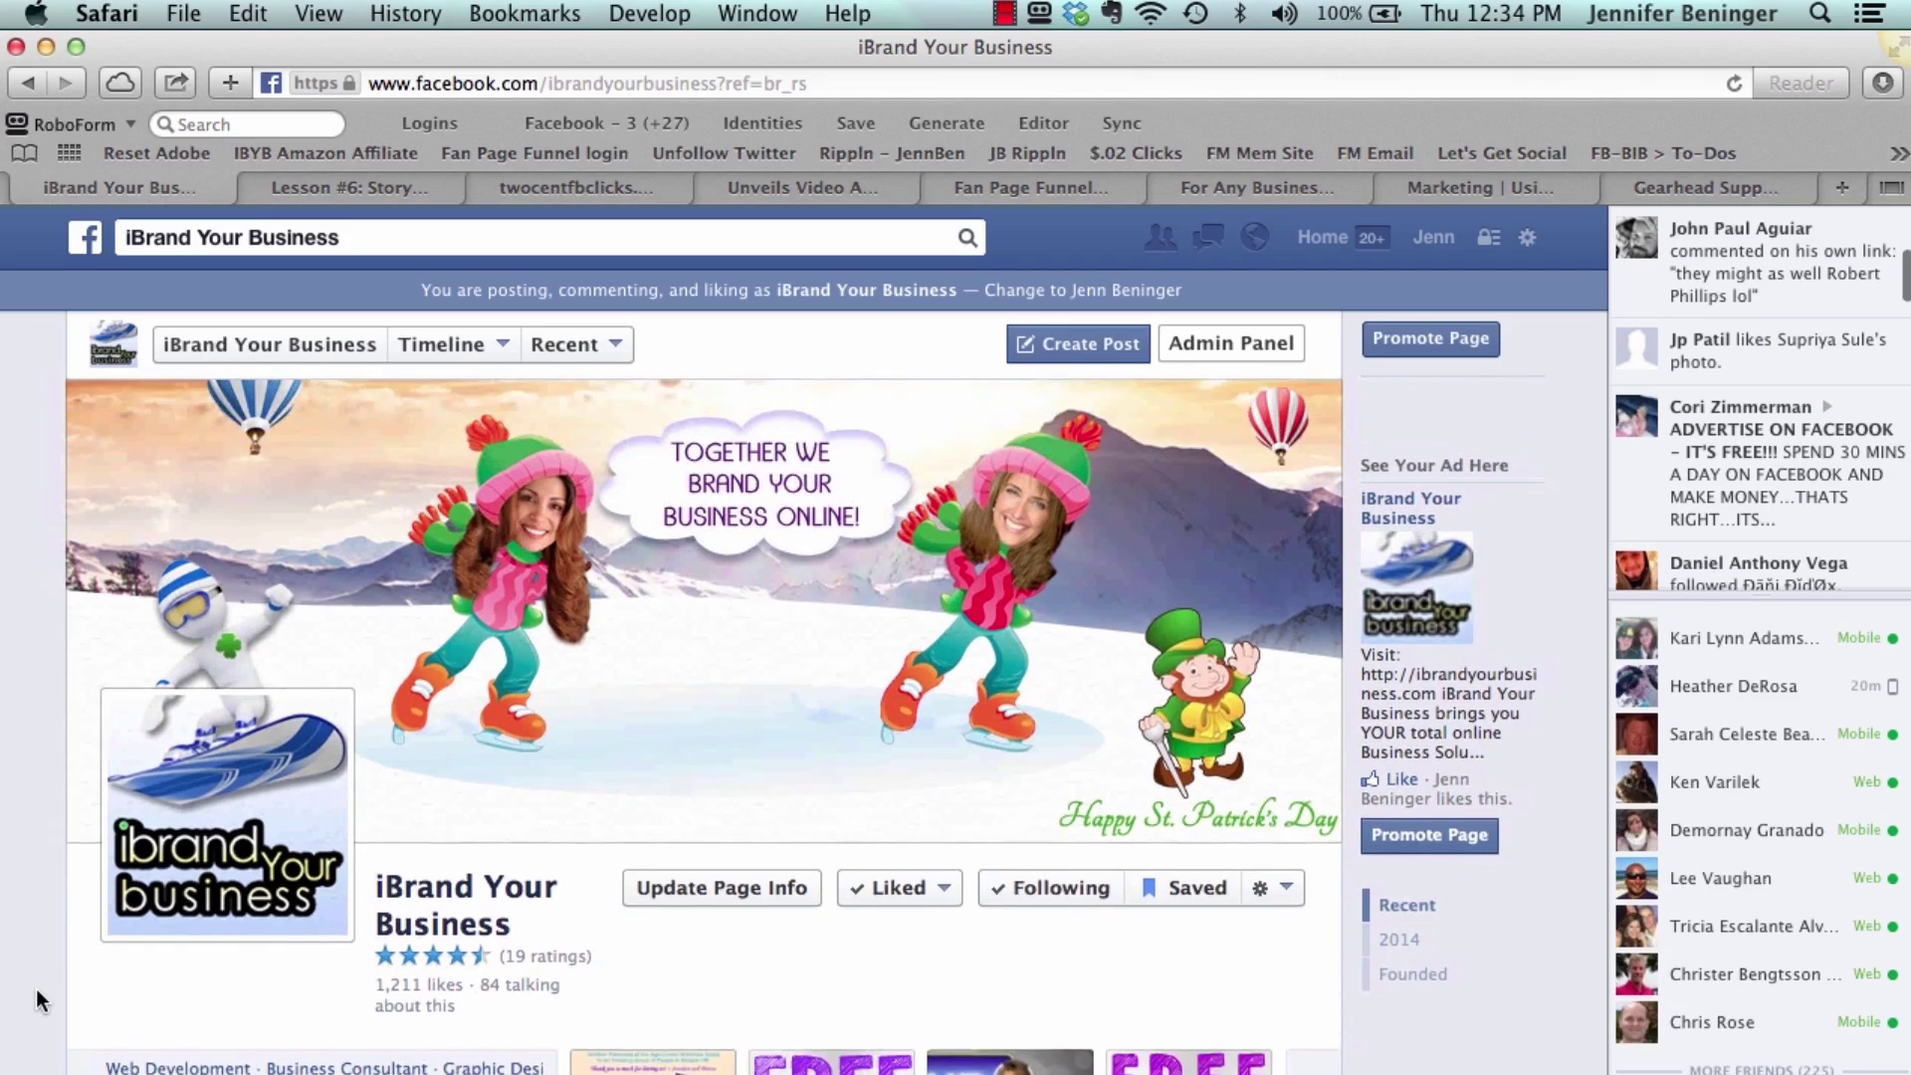
pyautogui.scroll(-1, 36, 988)
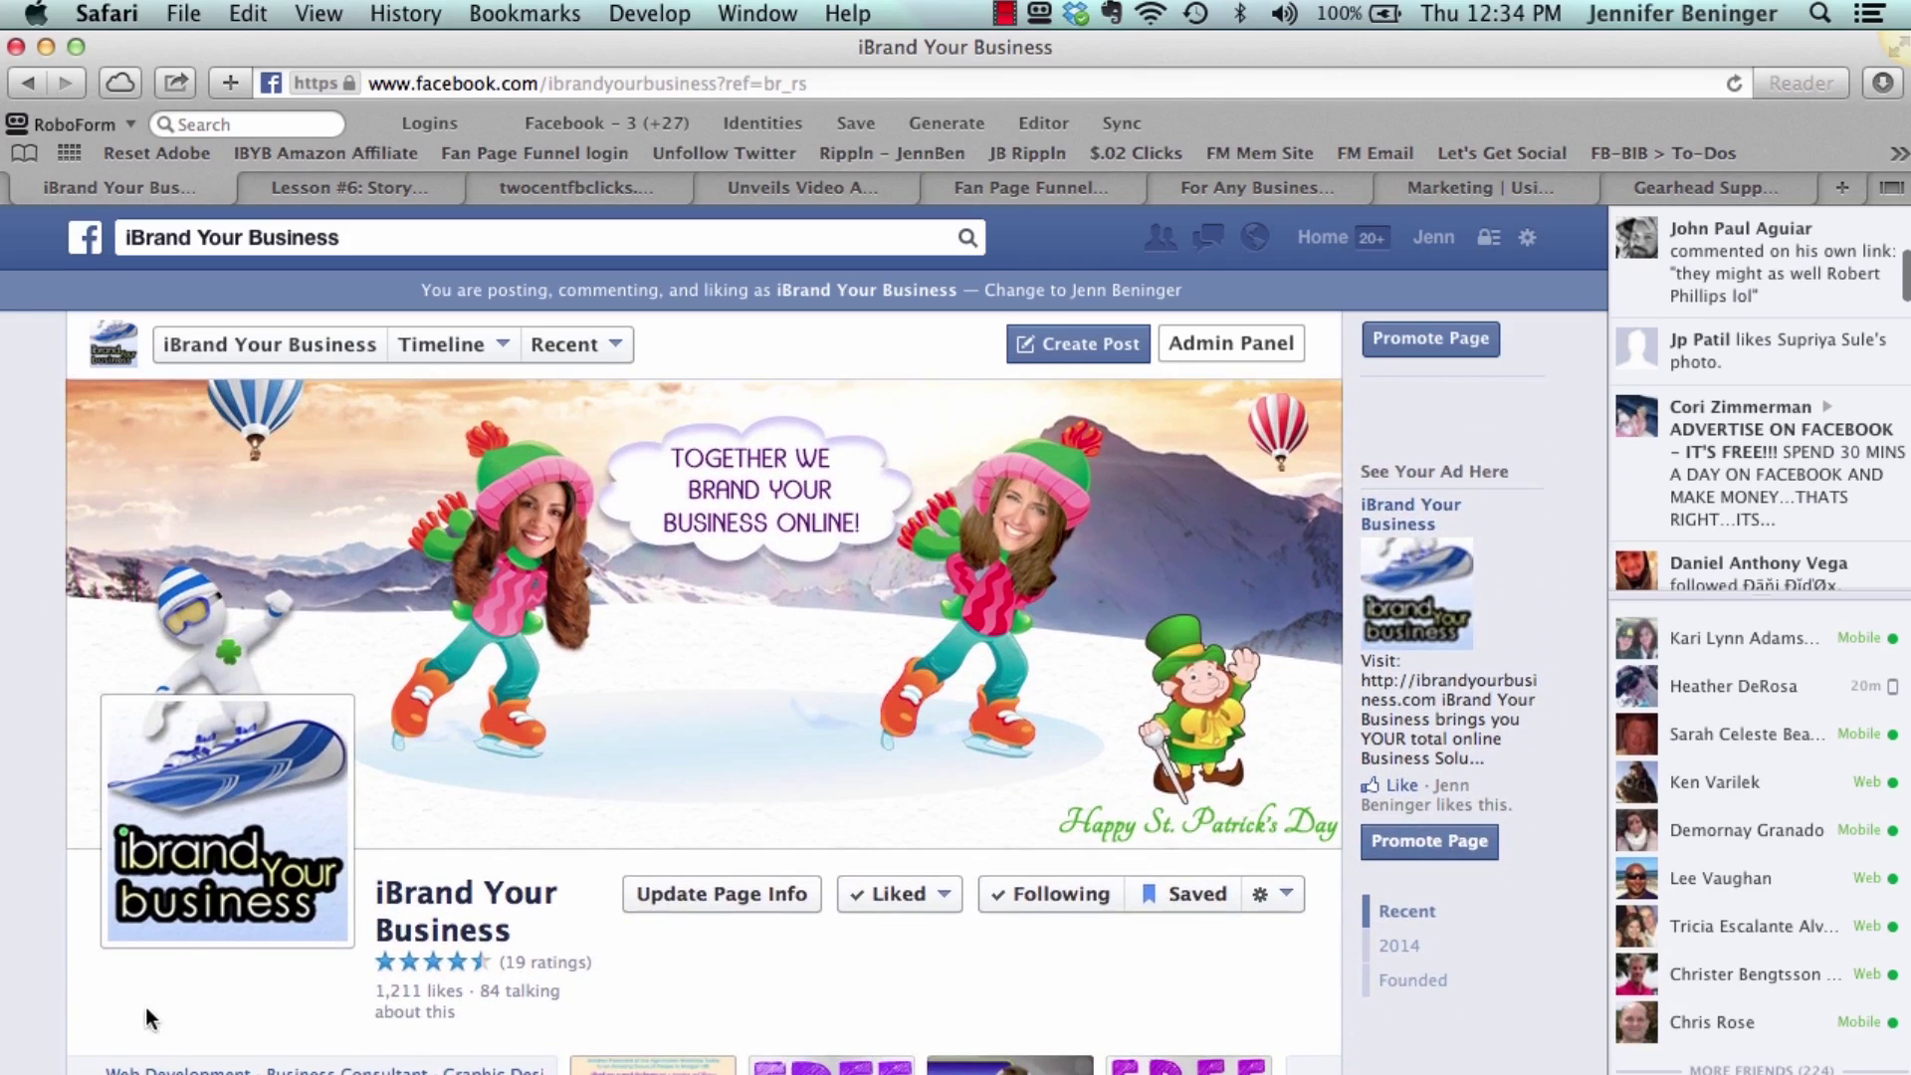
pyautogui.scroll(-1, 36, 1003)
pyautogui.scroll(-3, 34, 999)
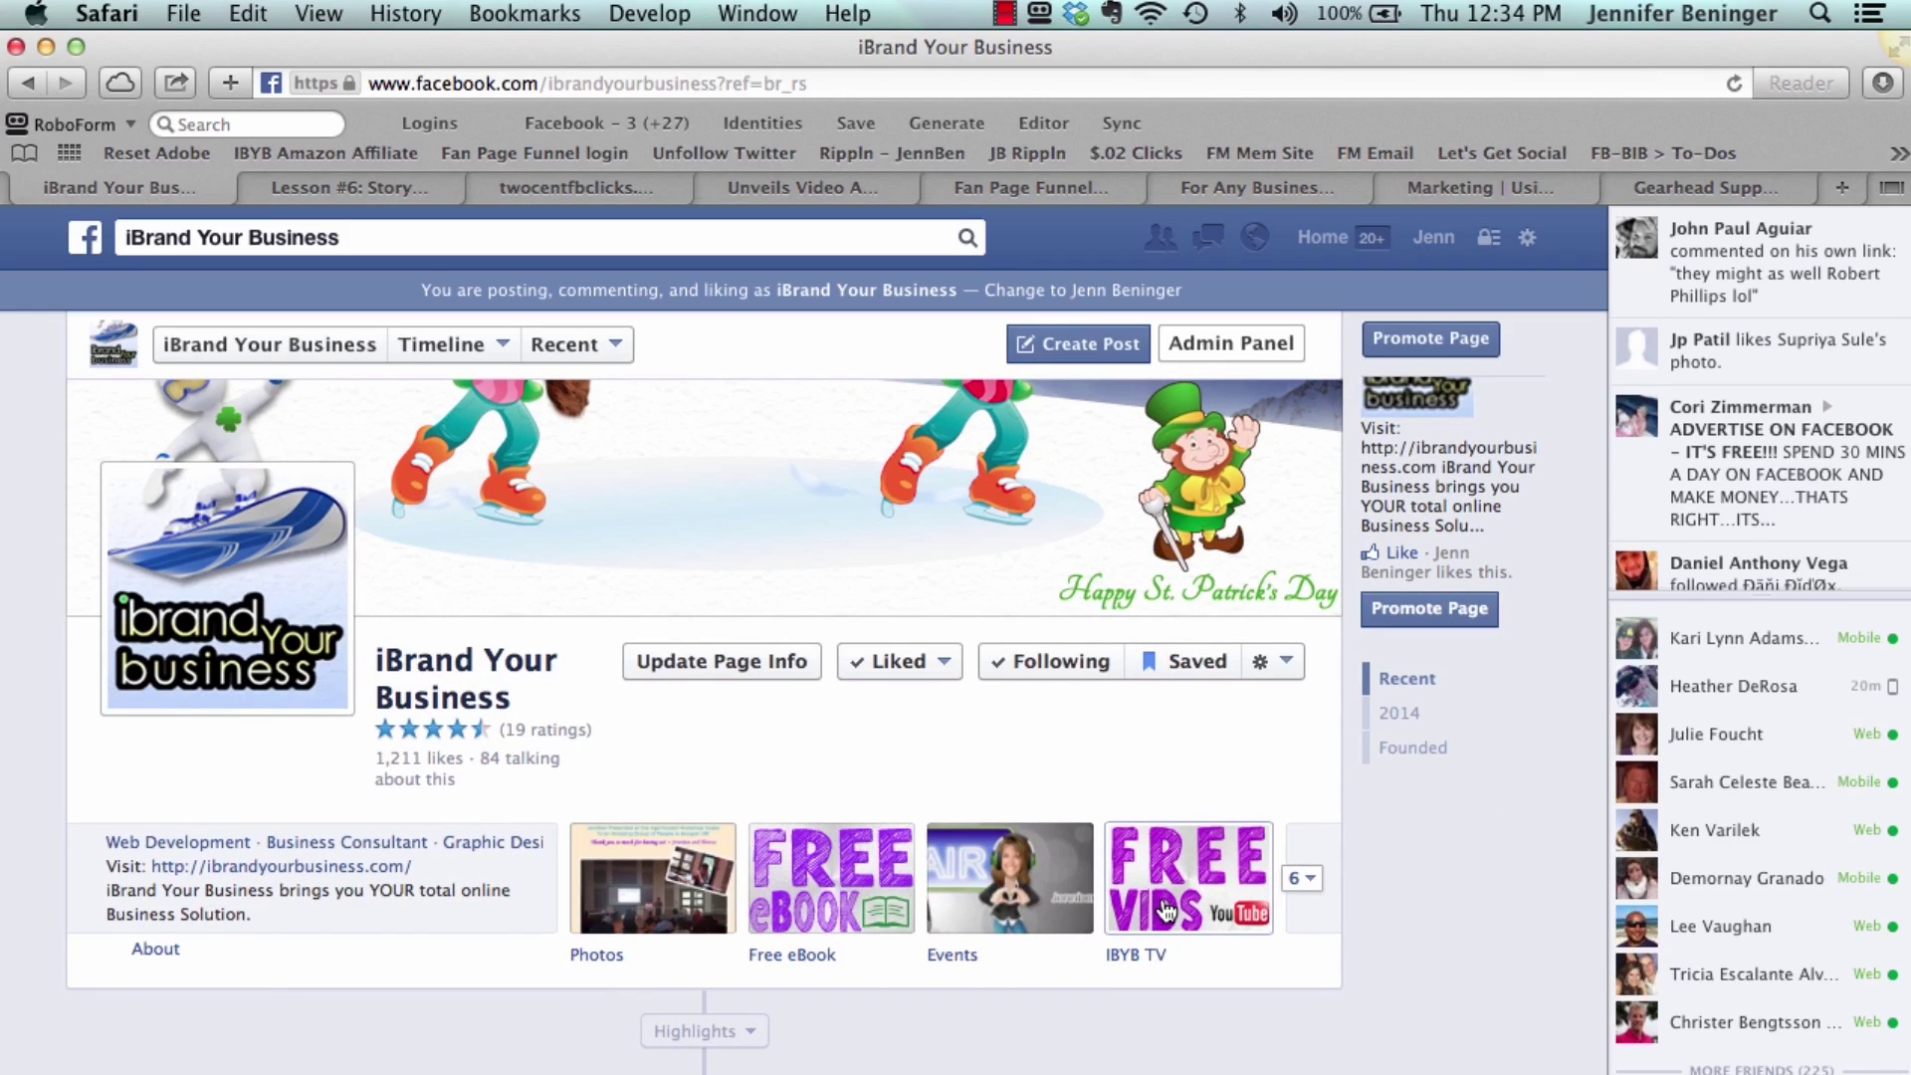
pyautogui.click(1167, 908)
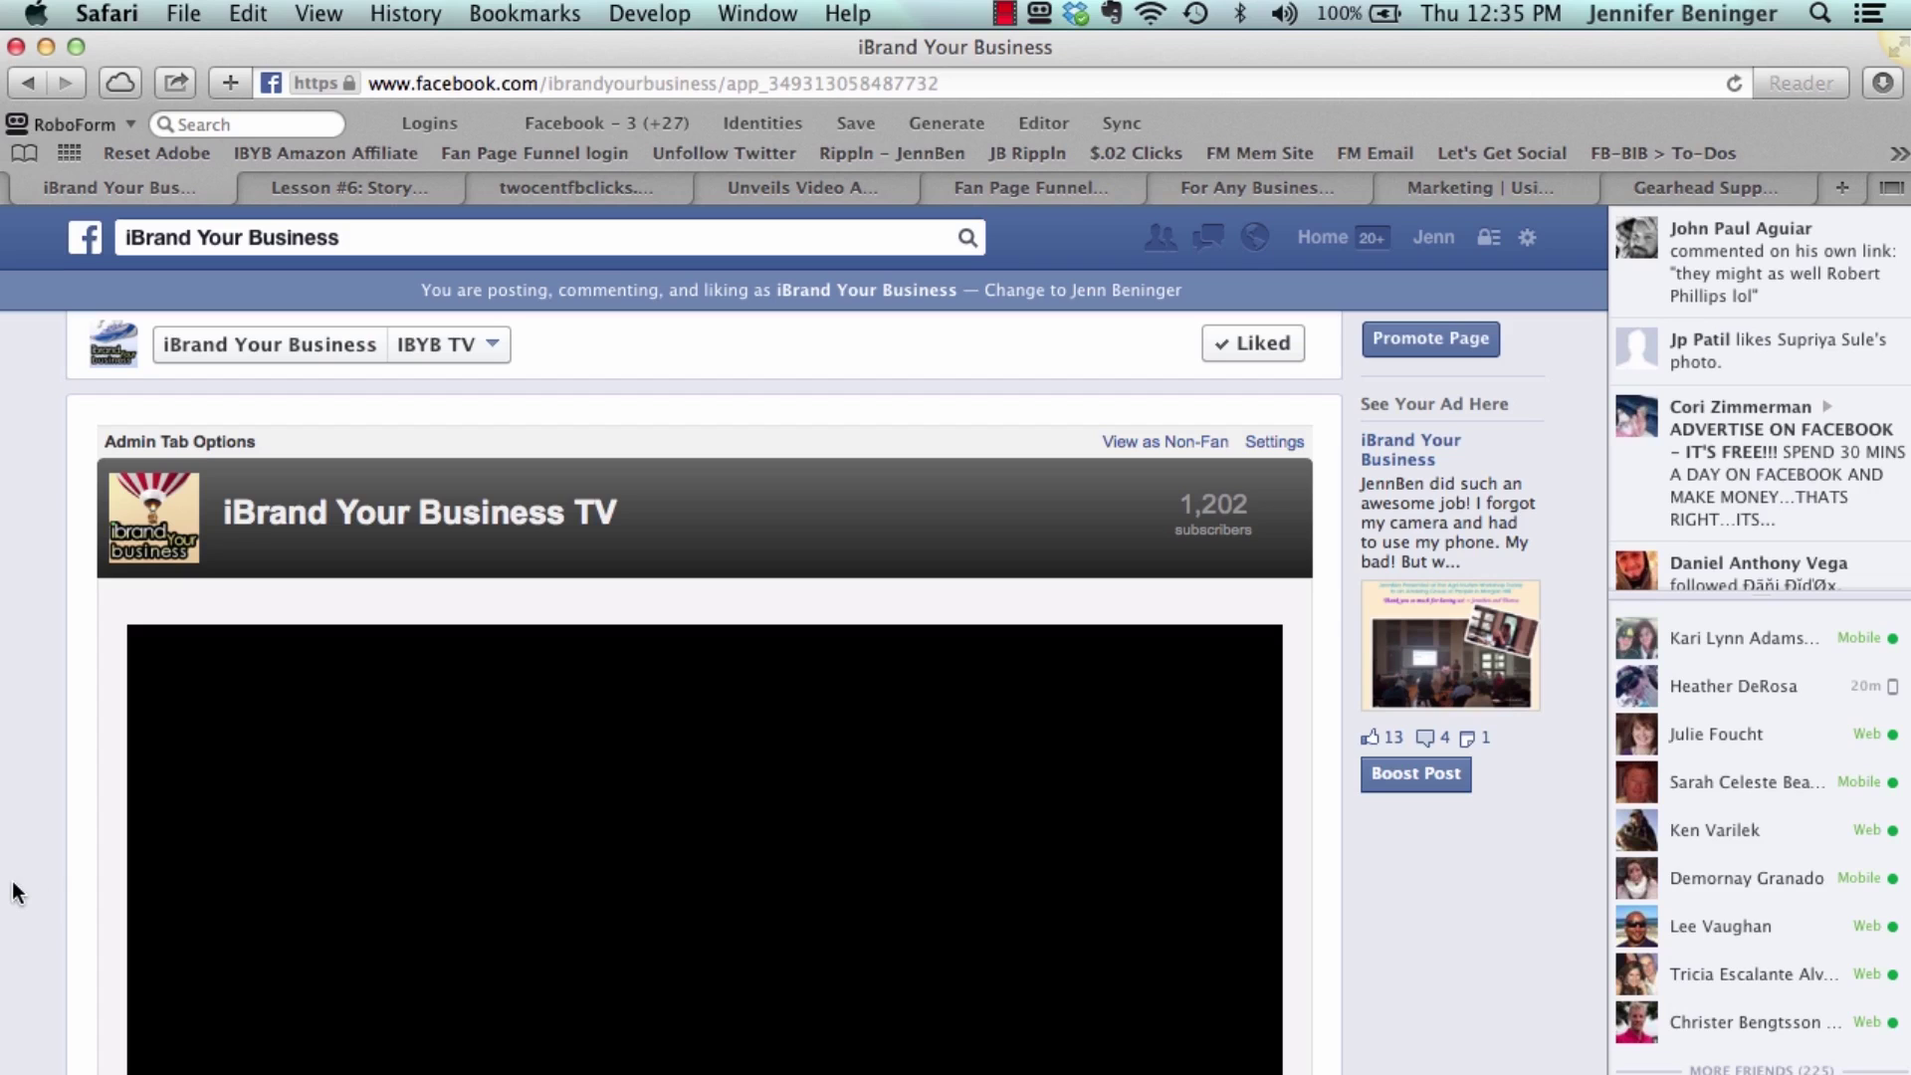
pyautogui.scroll(-5, 15, 890)
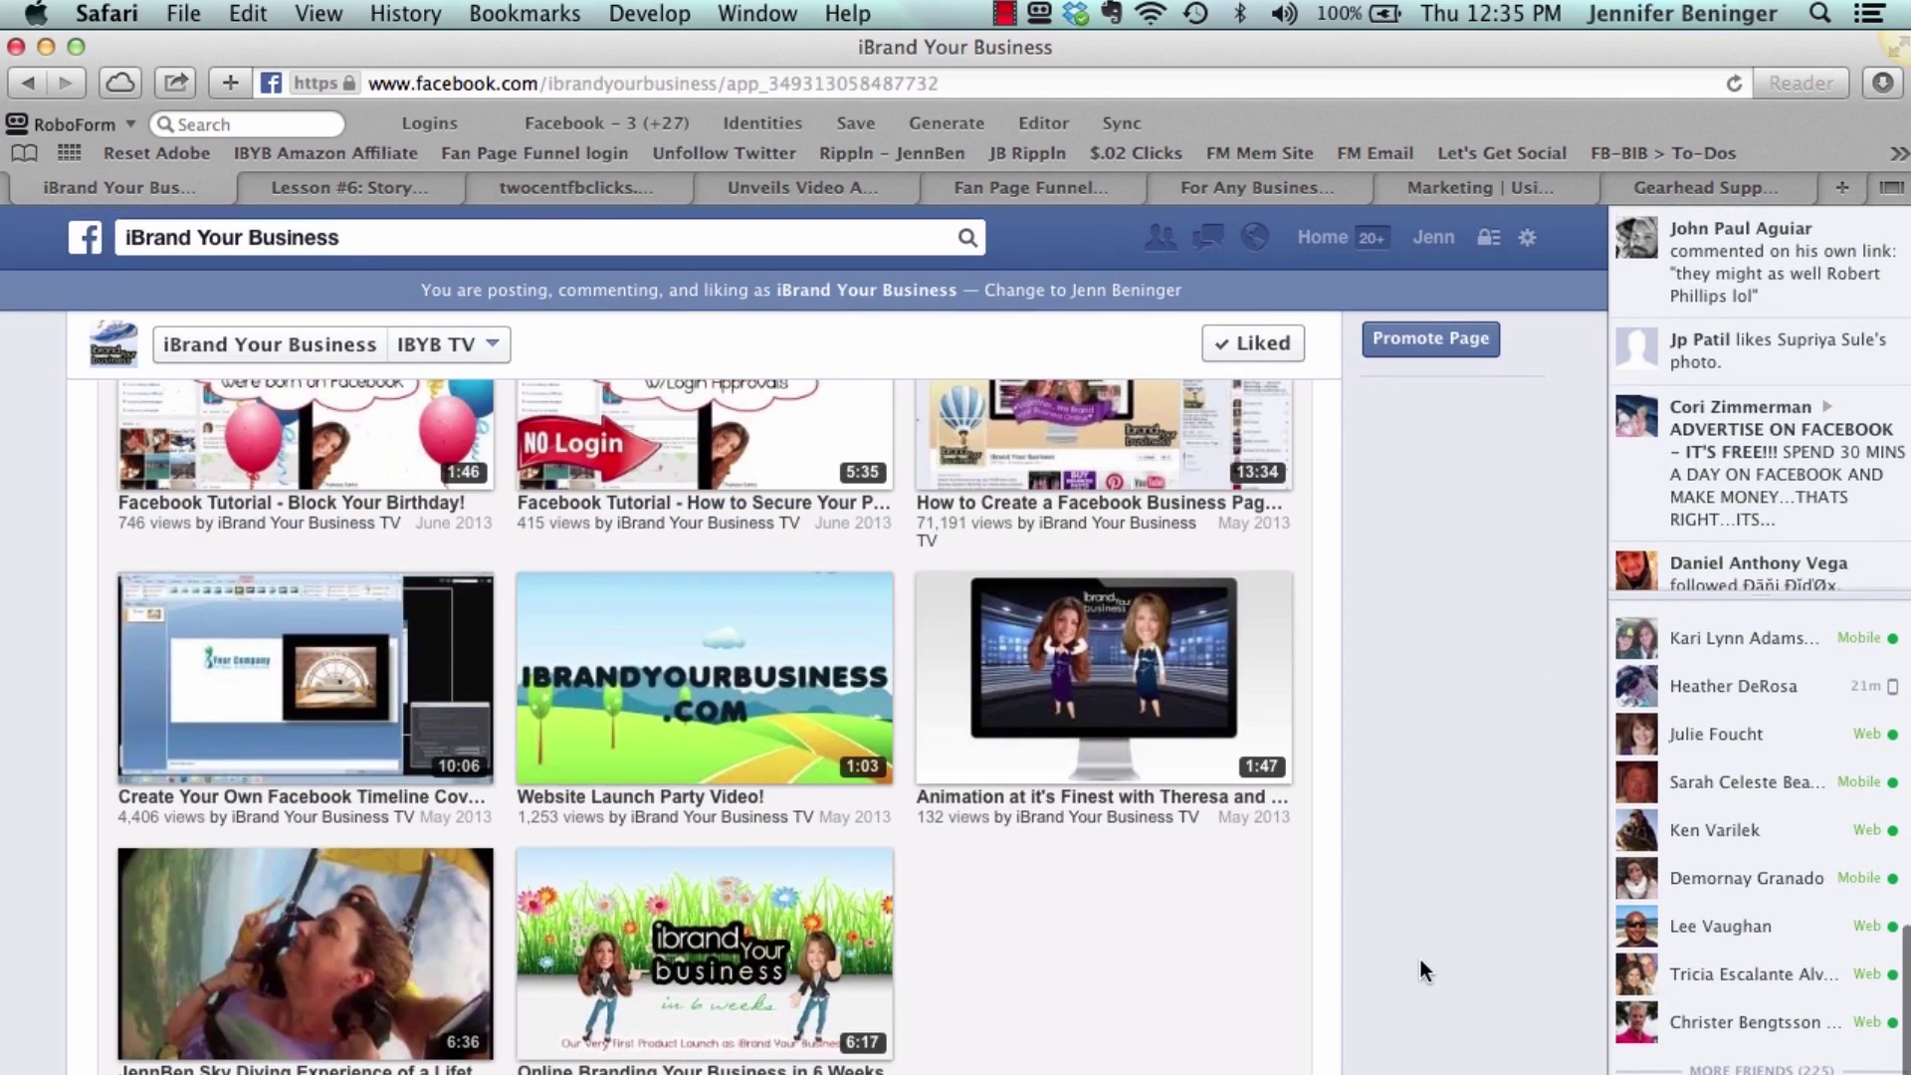
pyautogui.scroll(-3, 1419, 958)
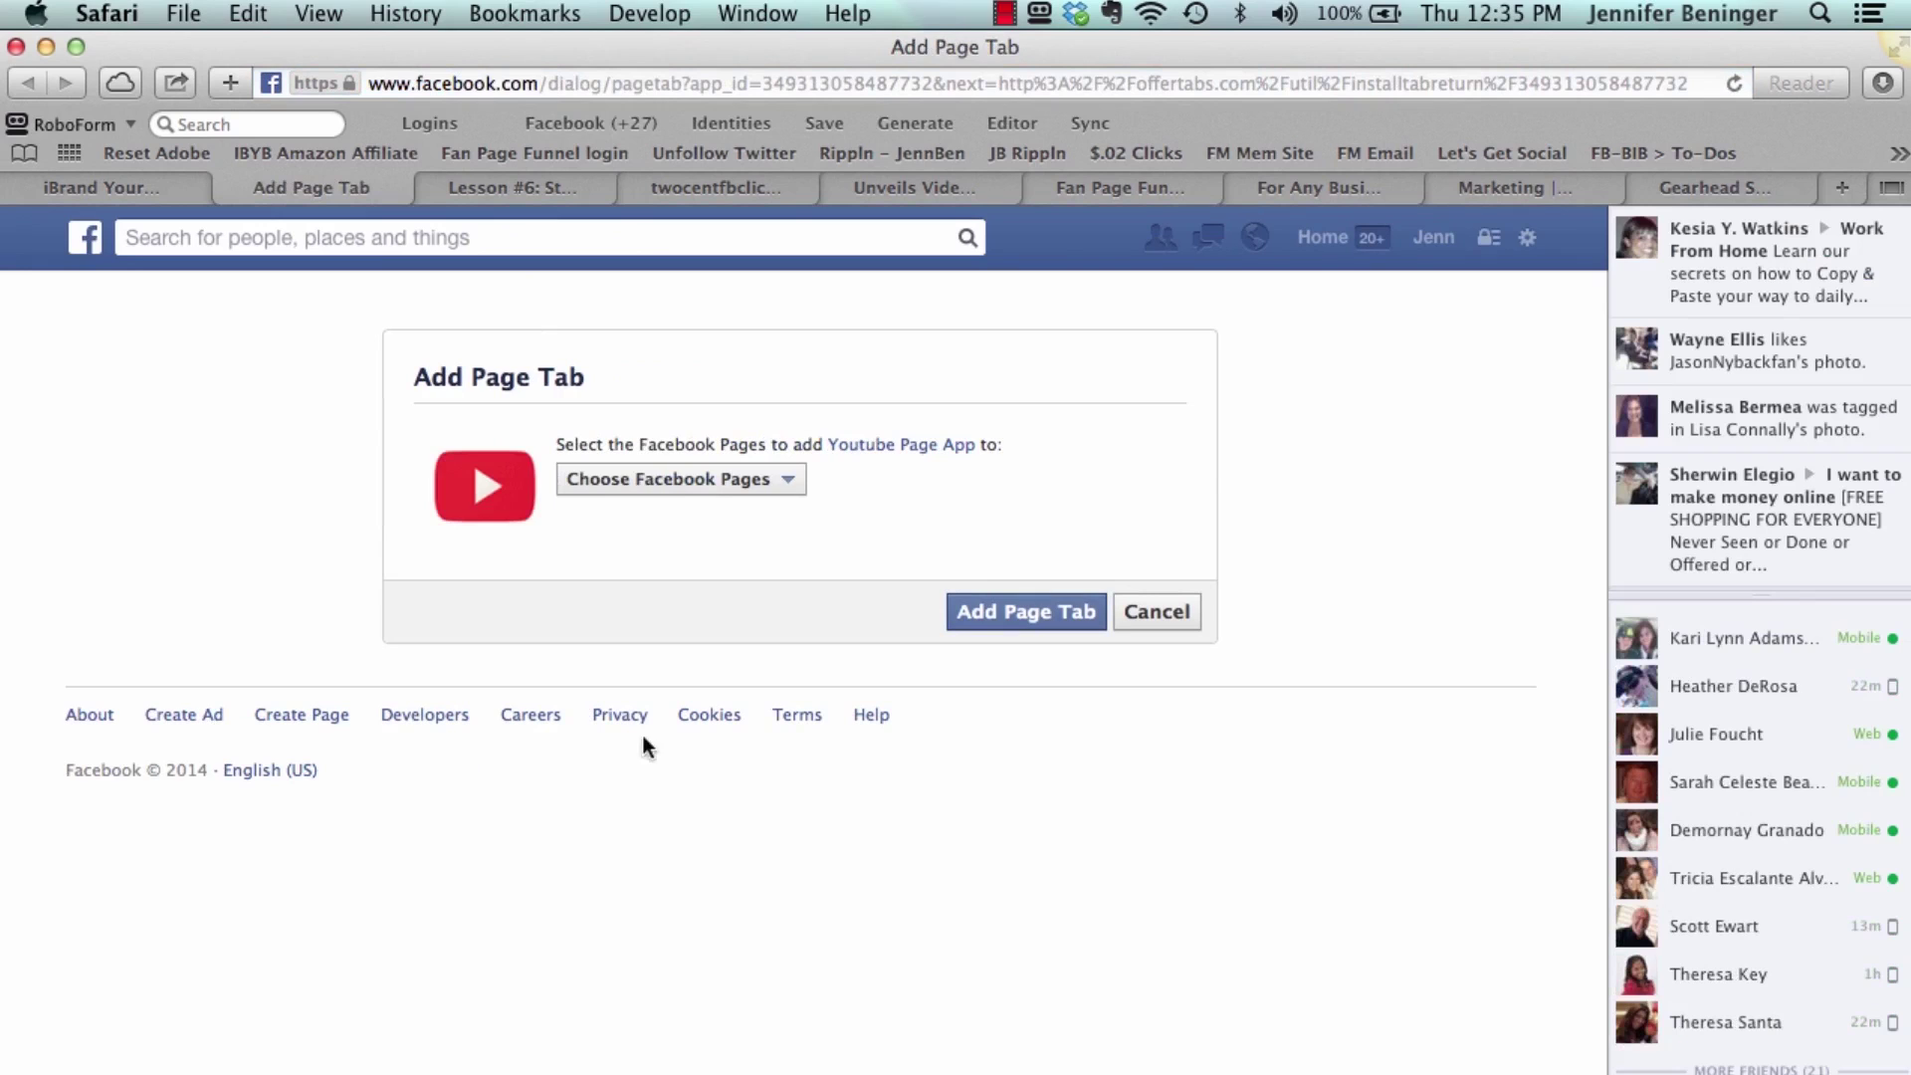
# Pause the playing video, then choose IBYB Test FB Page as the YouTube tab's destination and add it
pyautogui.click(109, 189)
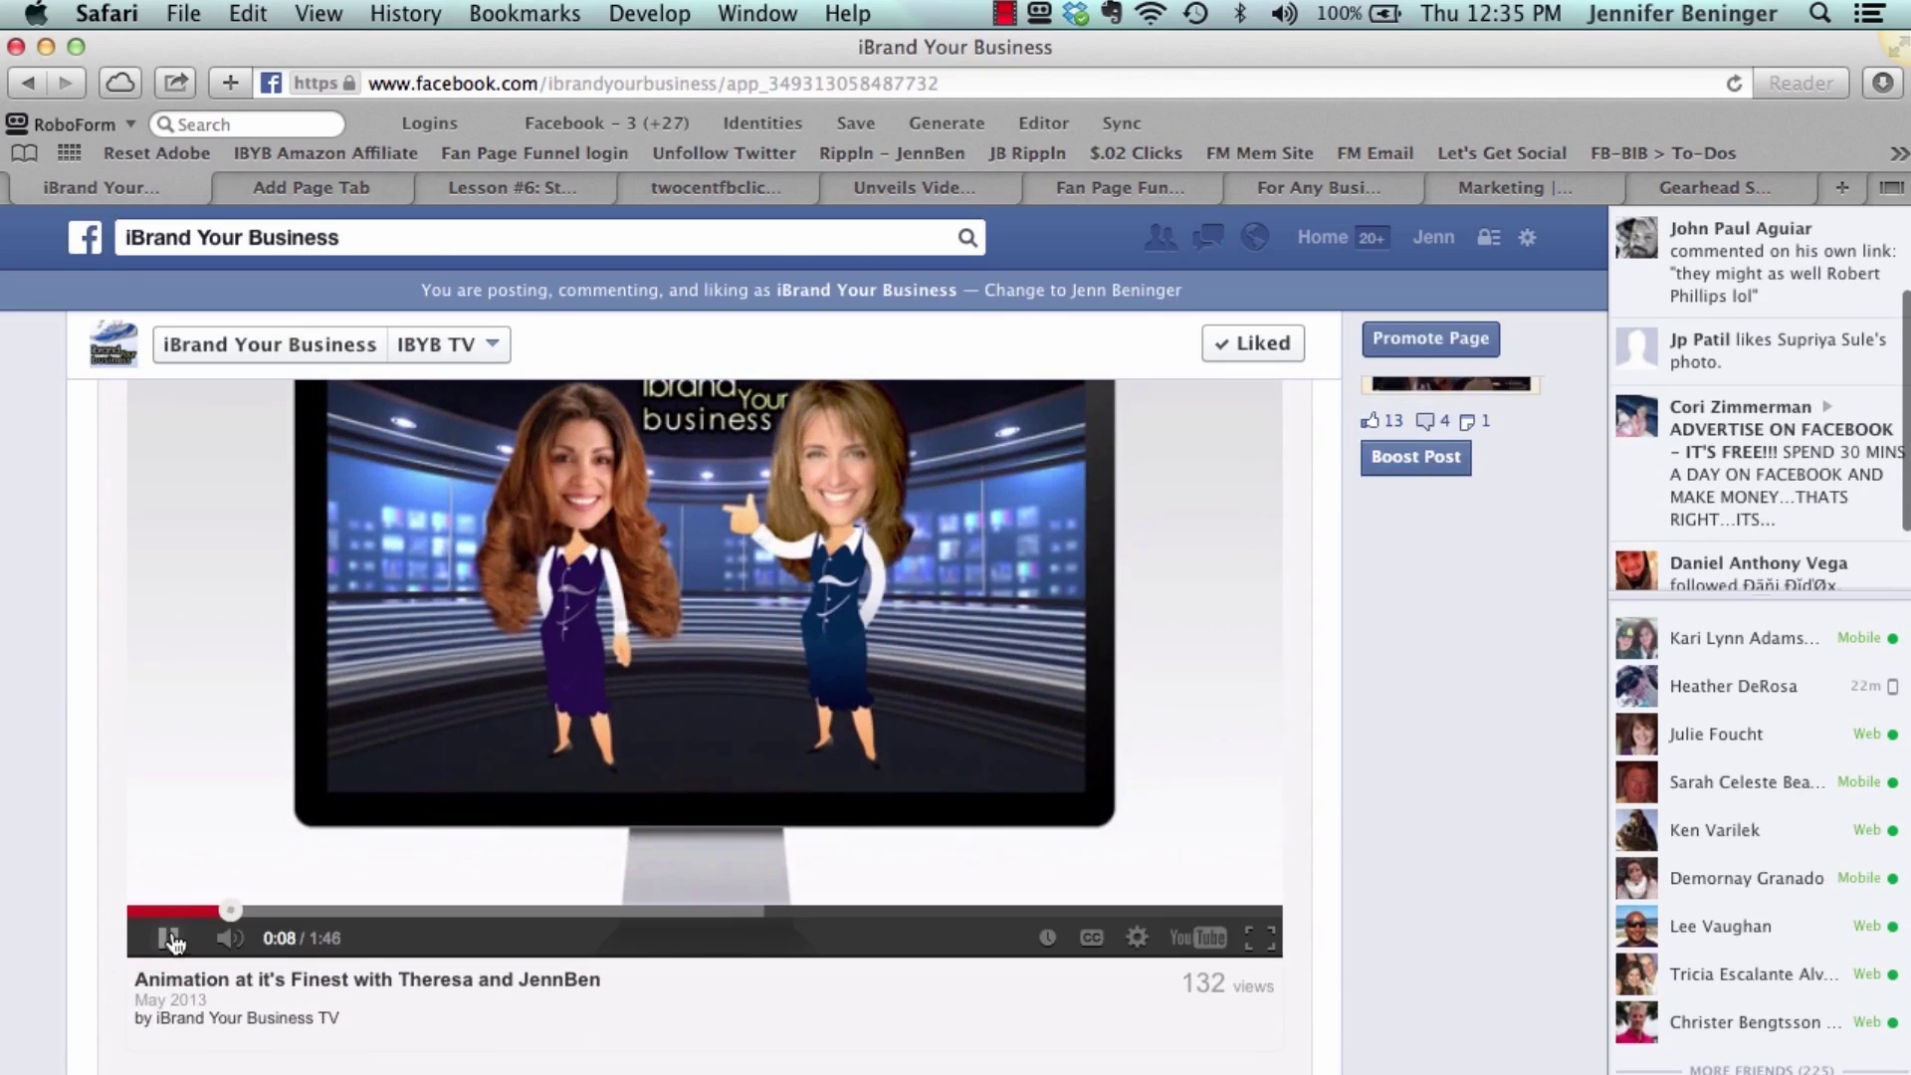
pyautogui.click(171, 936)
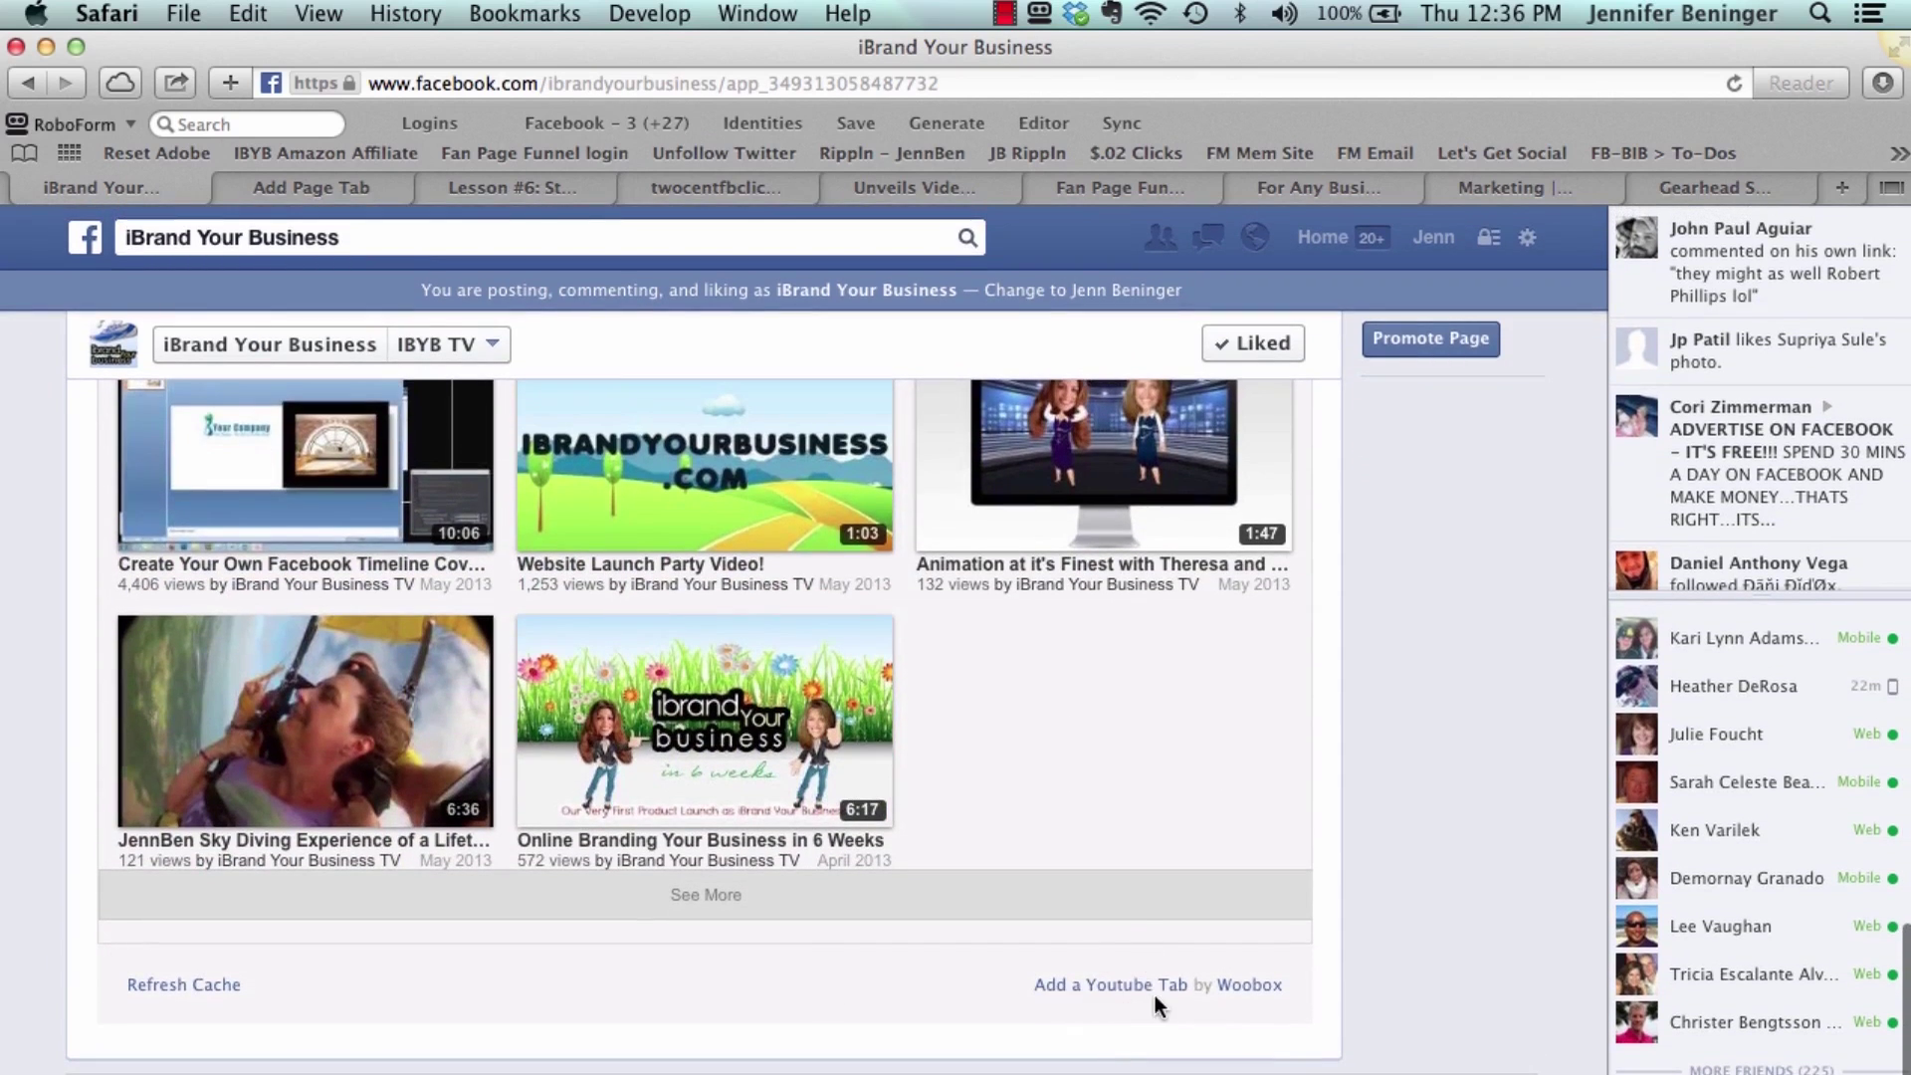
pyautogui.click(344, 189)
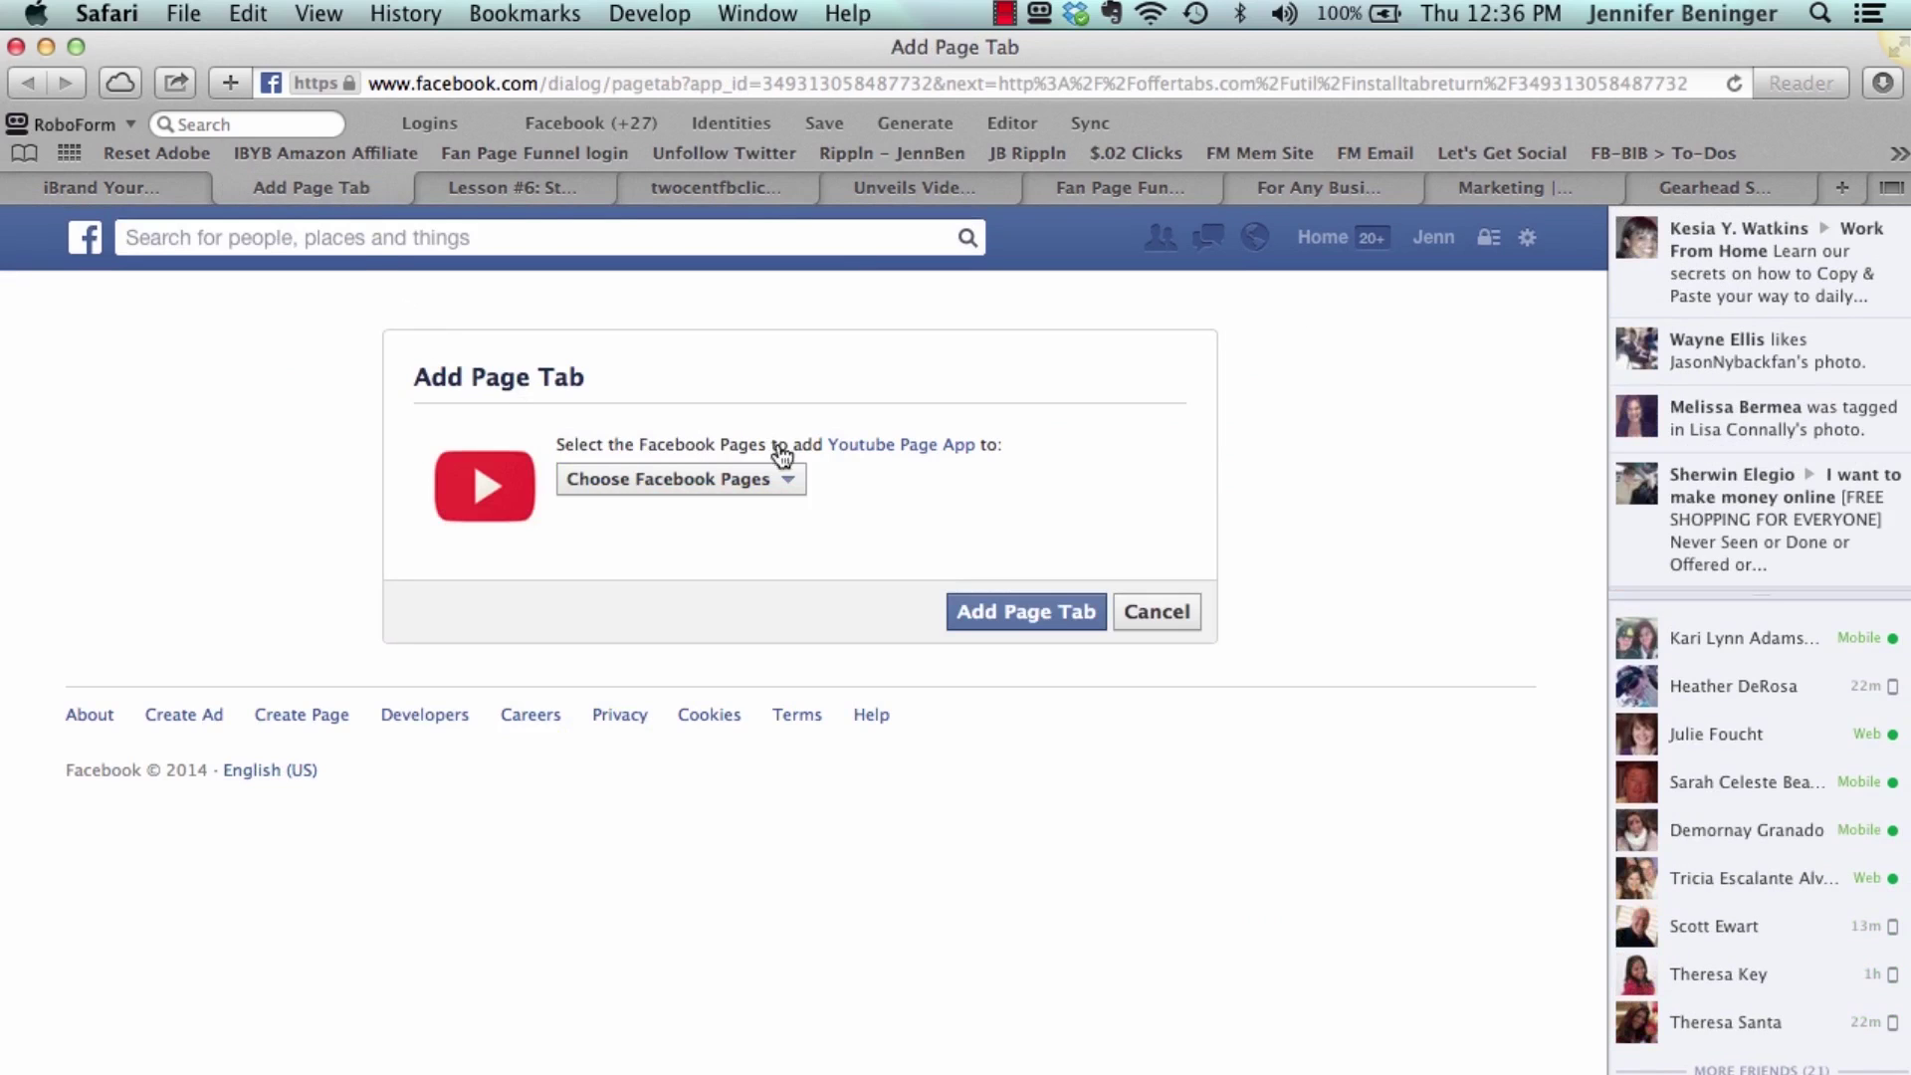
pyautogui.click(777, 488)
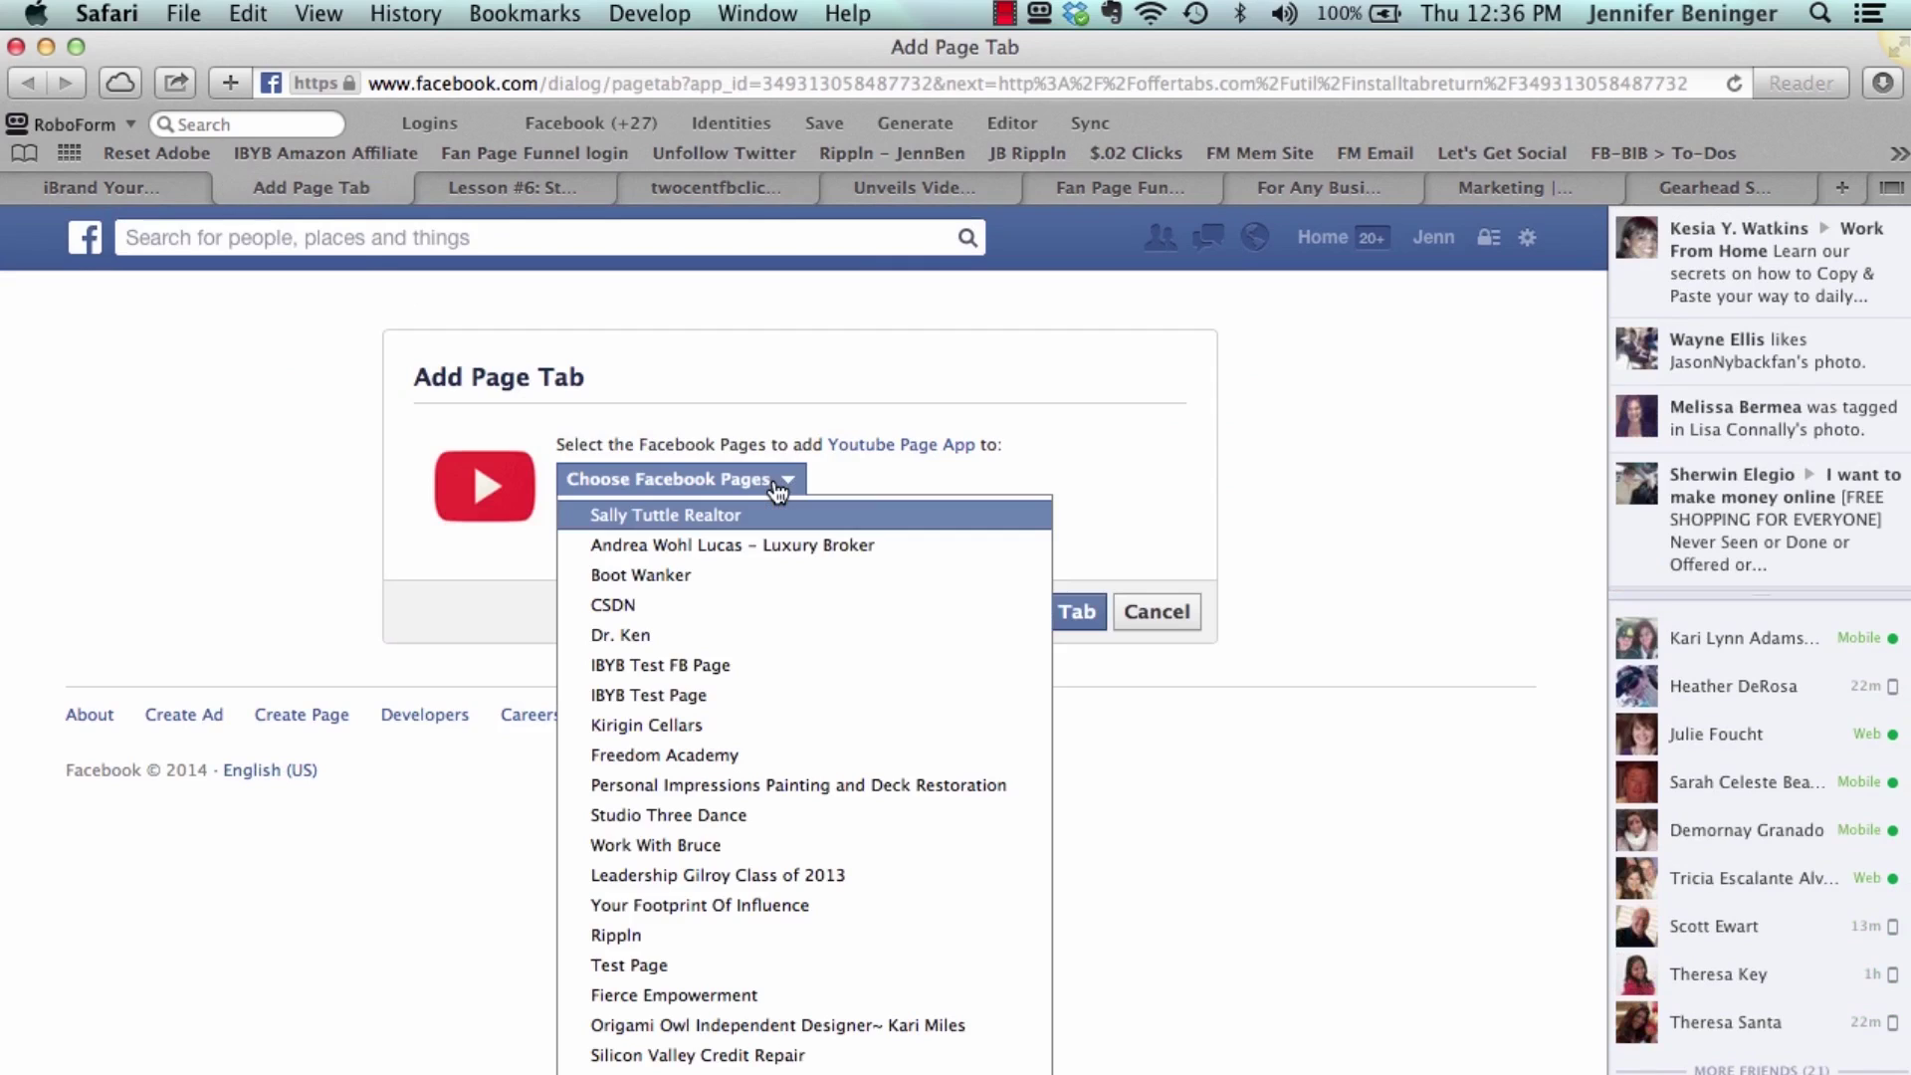
pyautogui.click(754, 673)
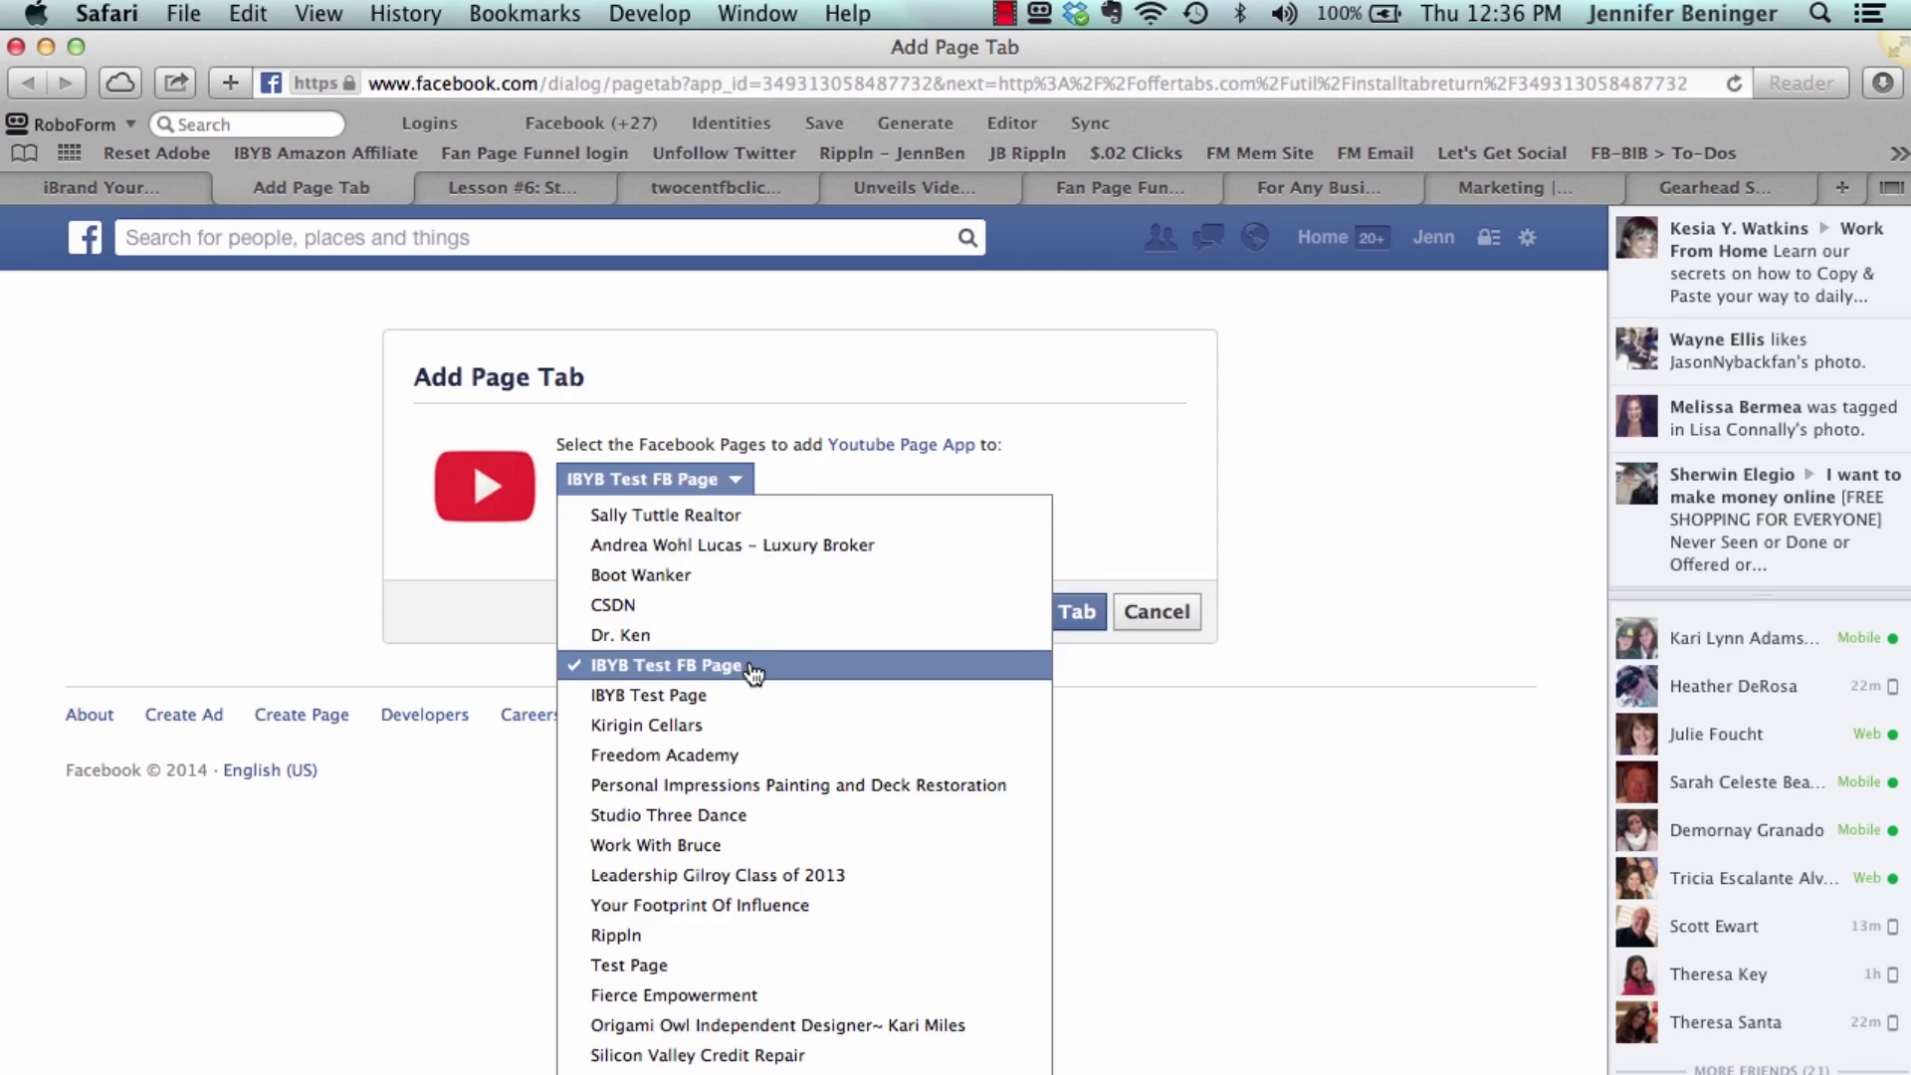
pyautogui.click(1077, 617)
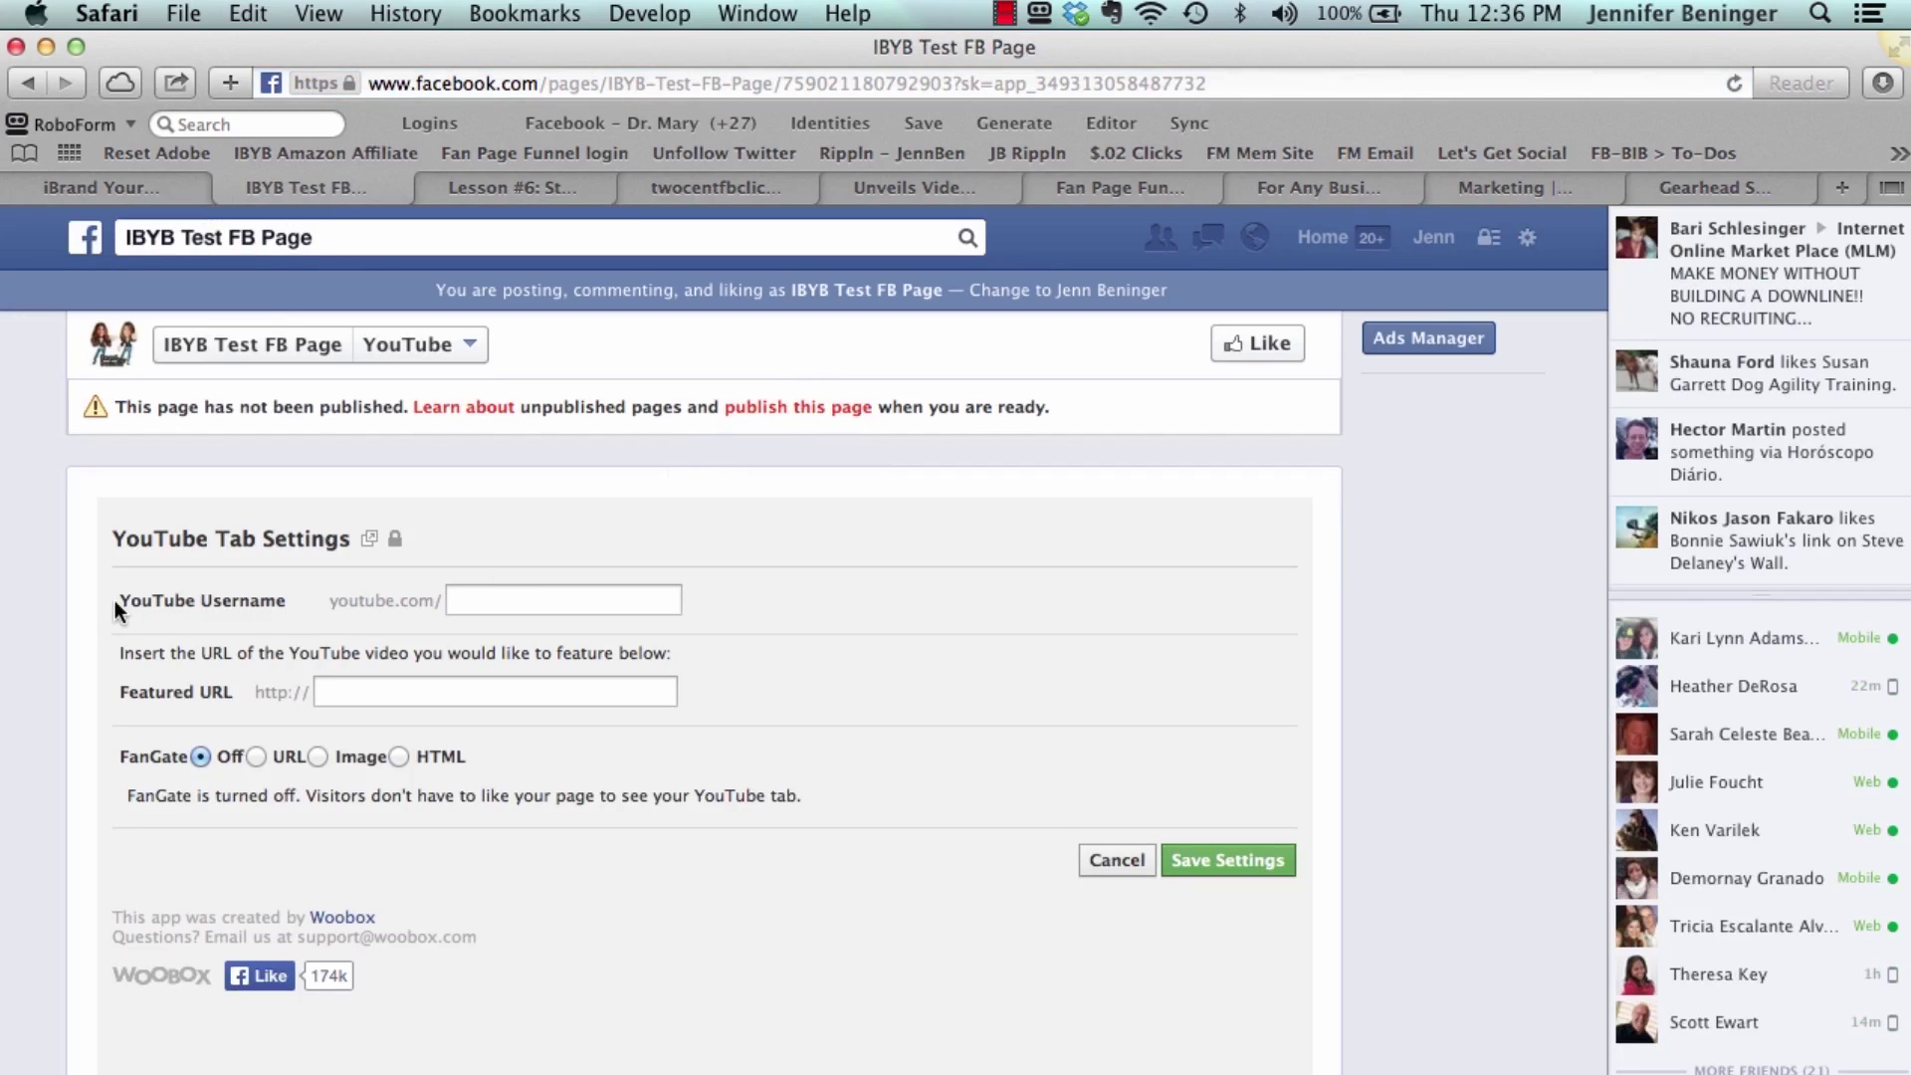
# Set the YouTube channel username to 'ibrandyourbusiness', save the tab settings, and view the tab
pyautogui.click(480, 601)
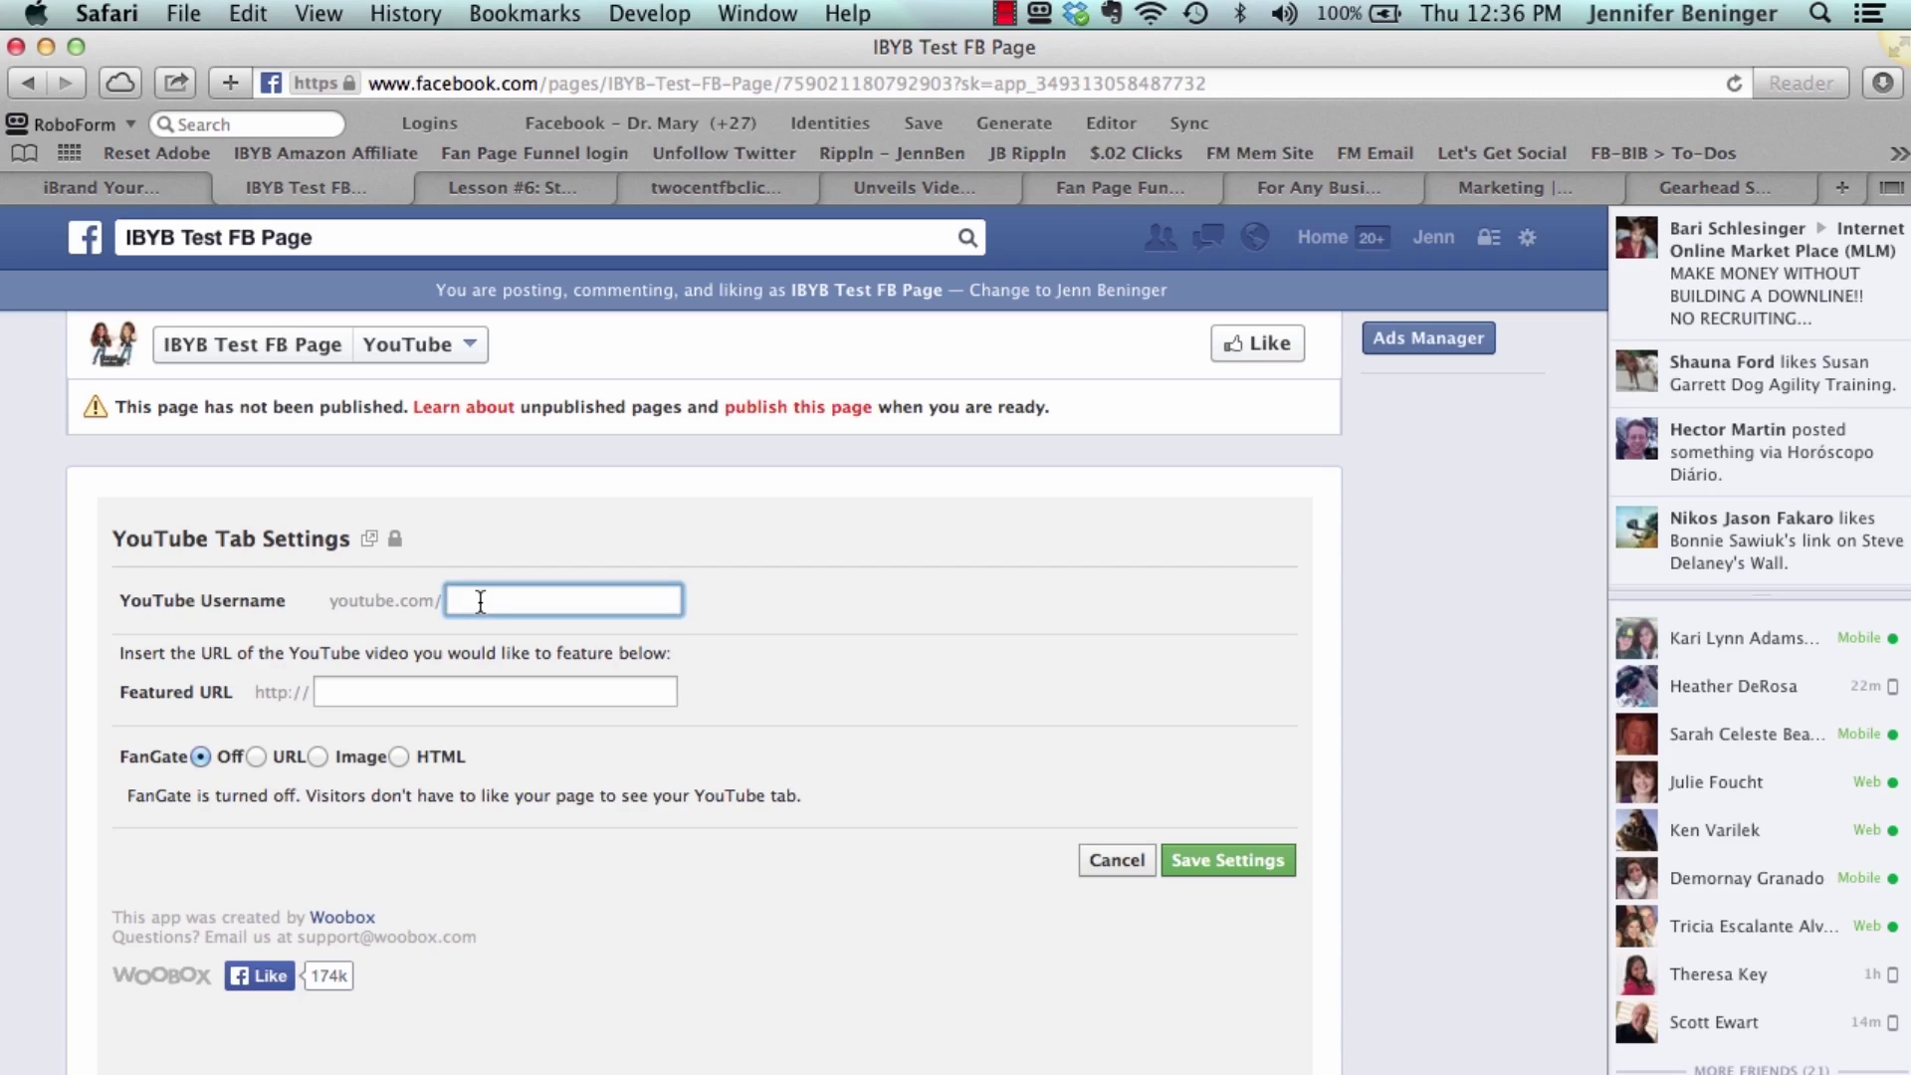
pyautogui.write('ibrandyourbusiness')
pyautogui.click(426, 700)
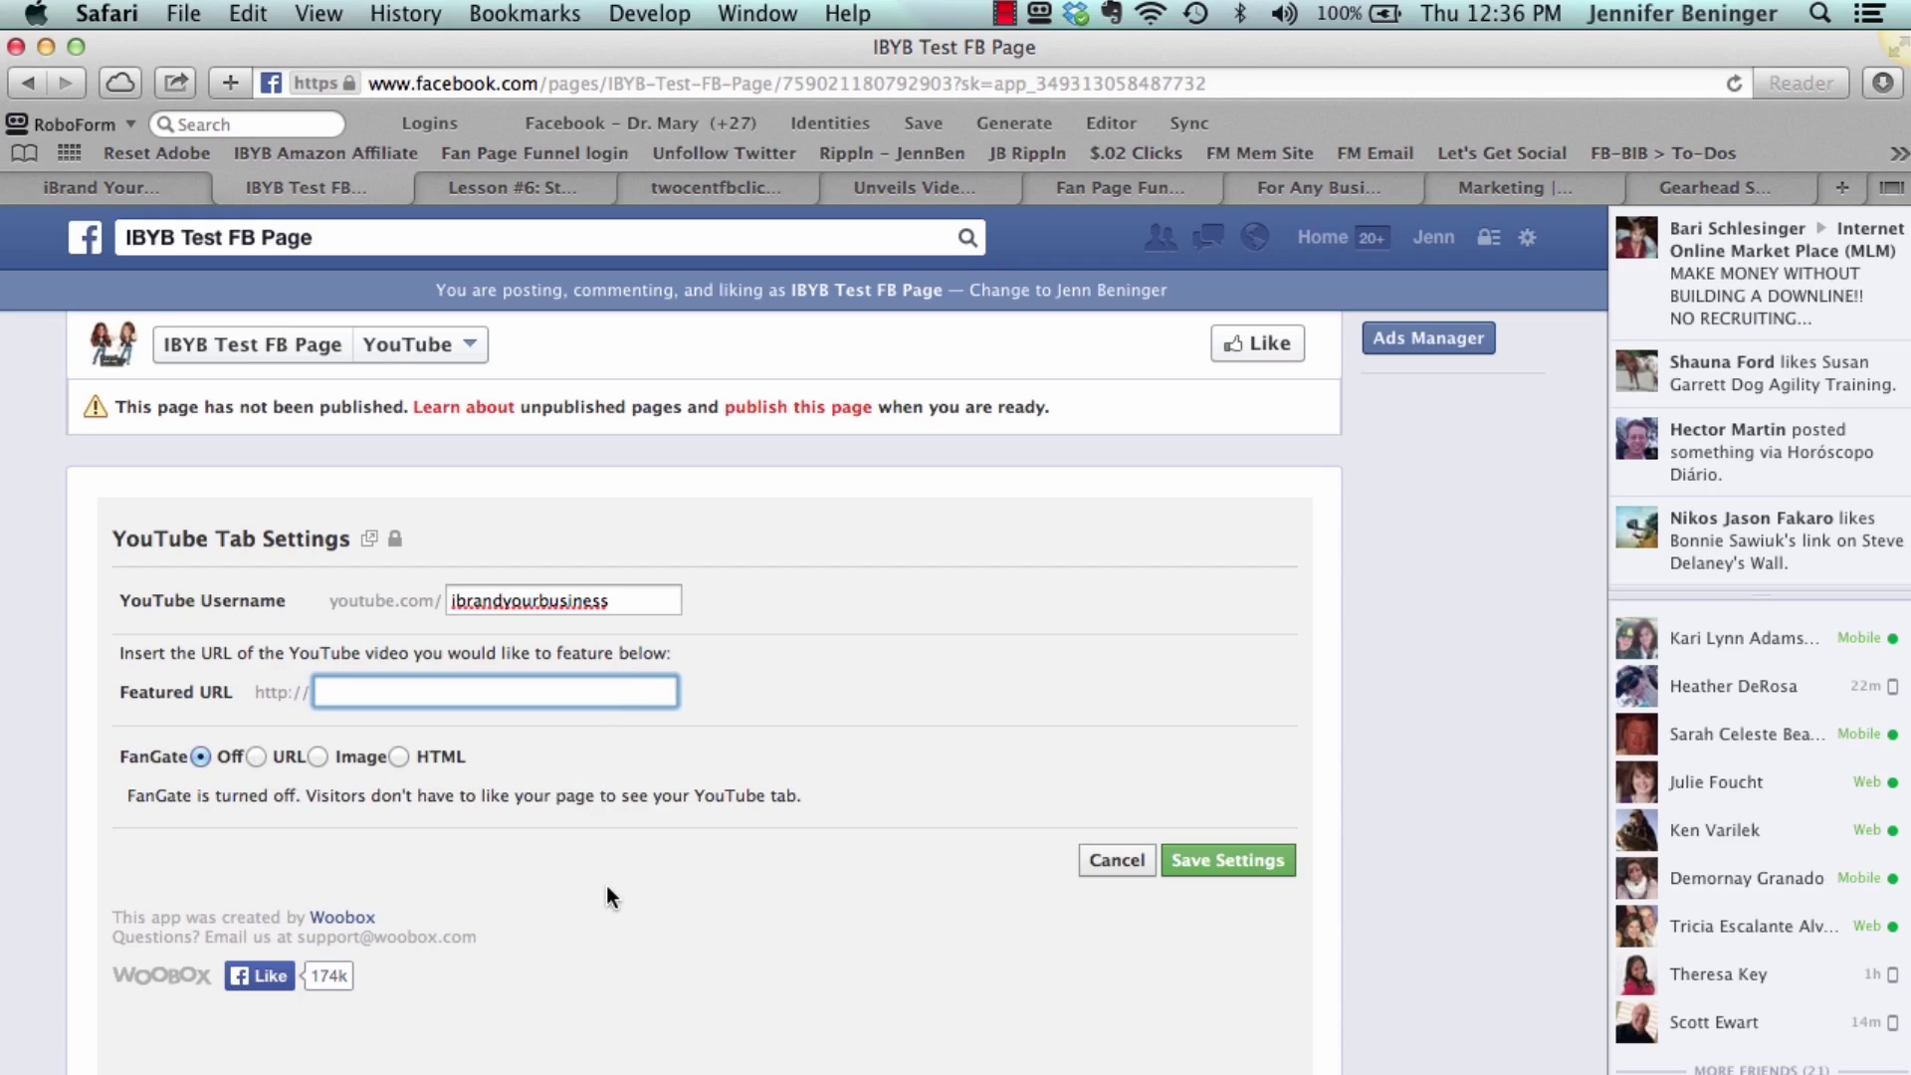
pyautogui.click(1228, 861)
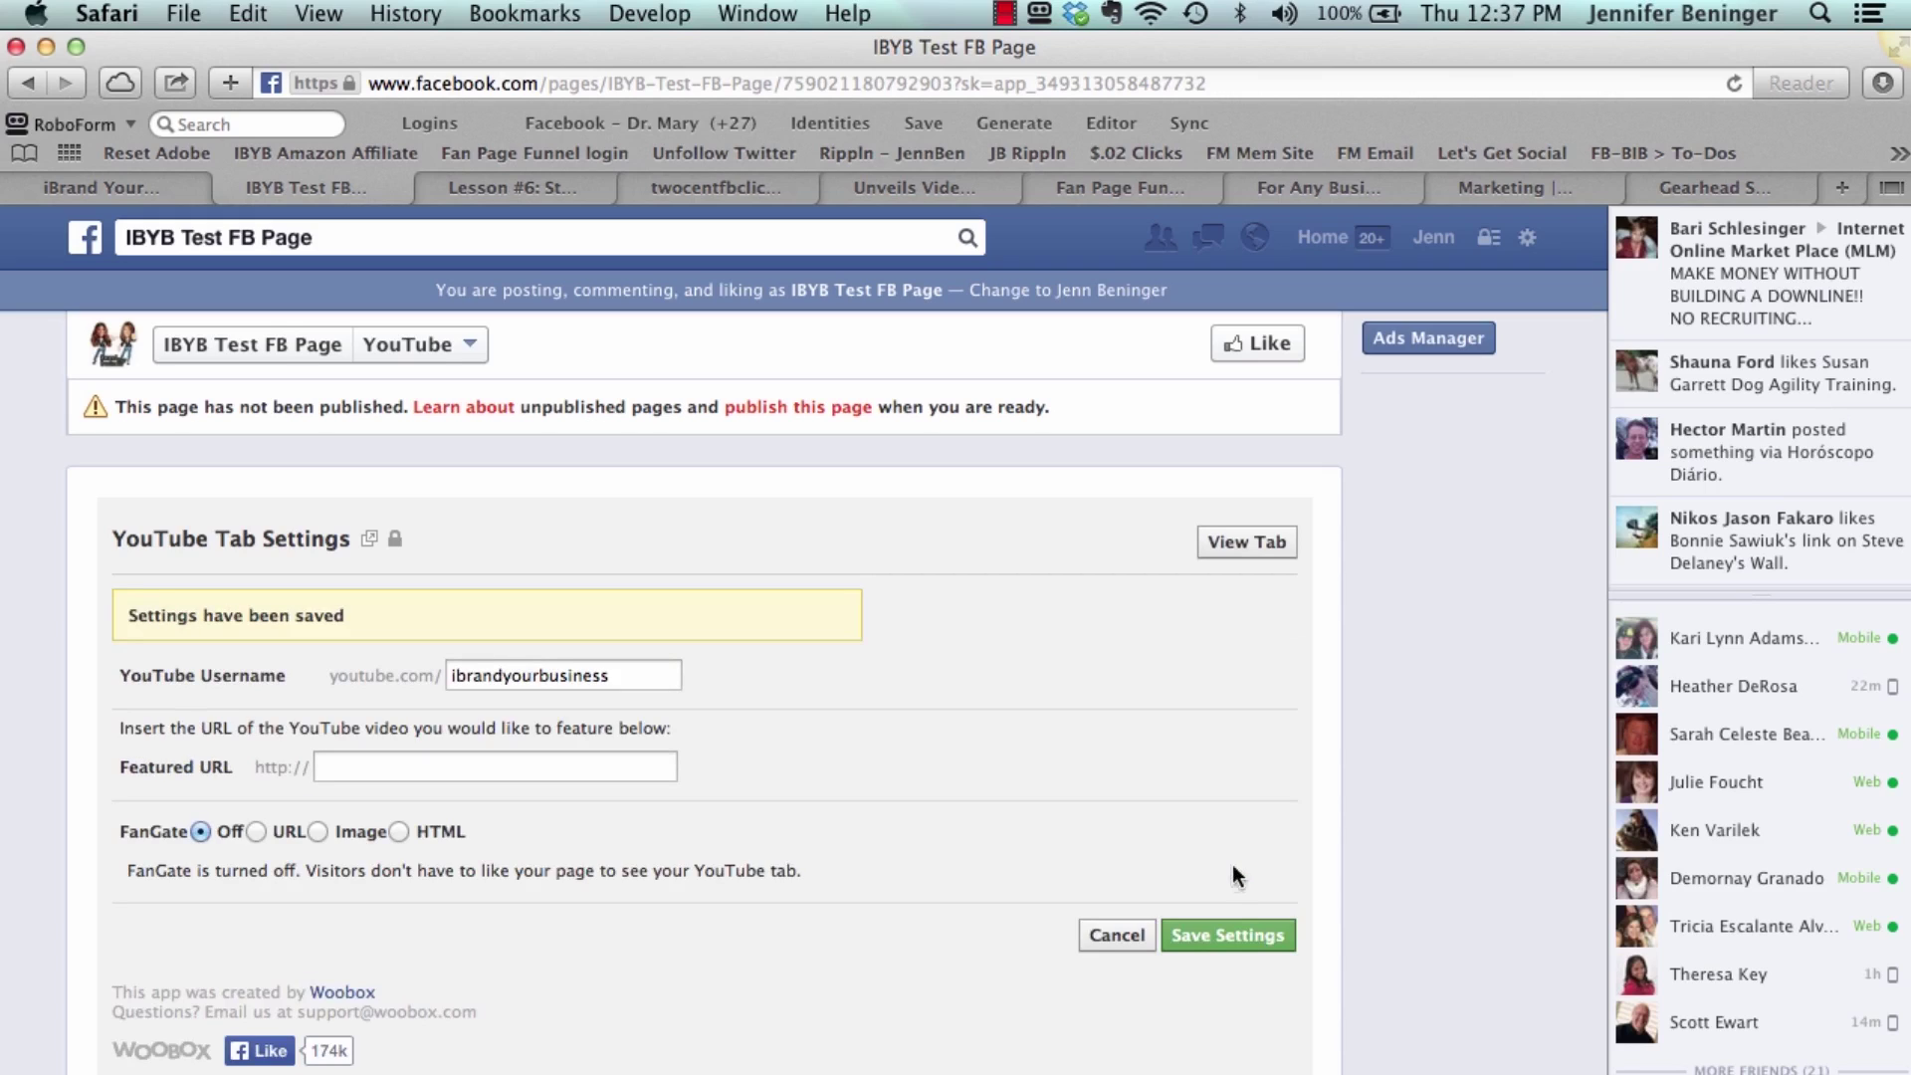
pyautogui.click(1254, 554)
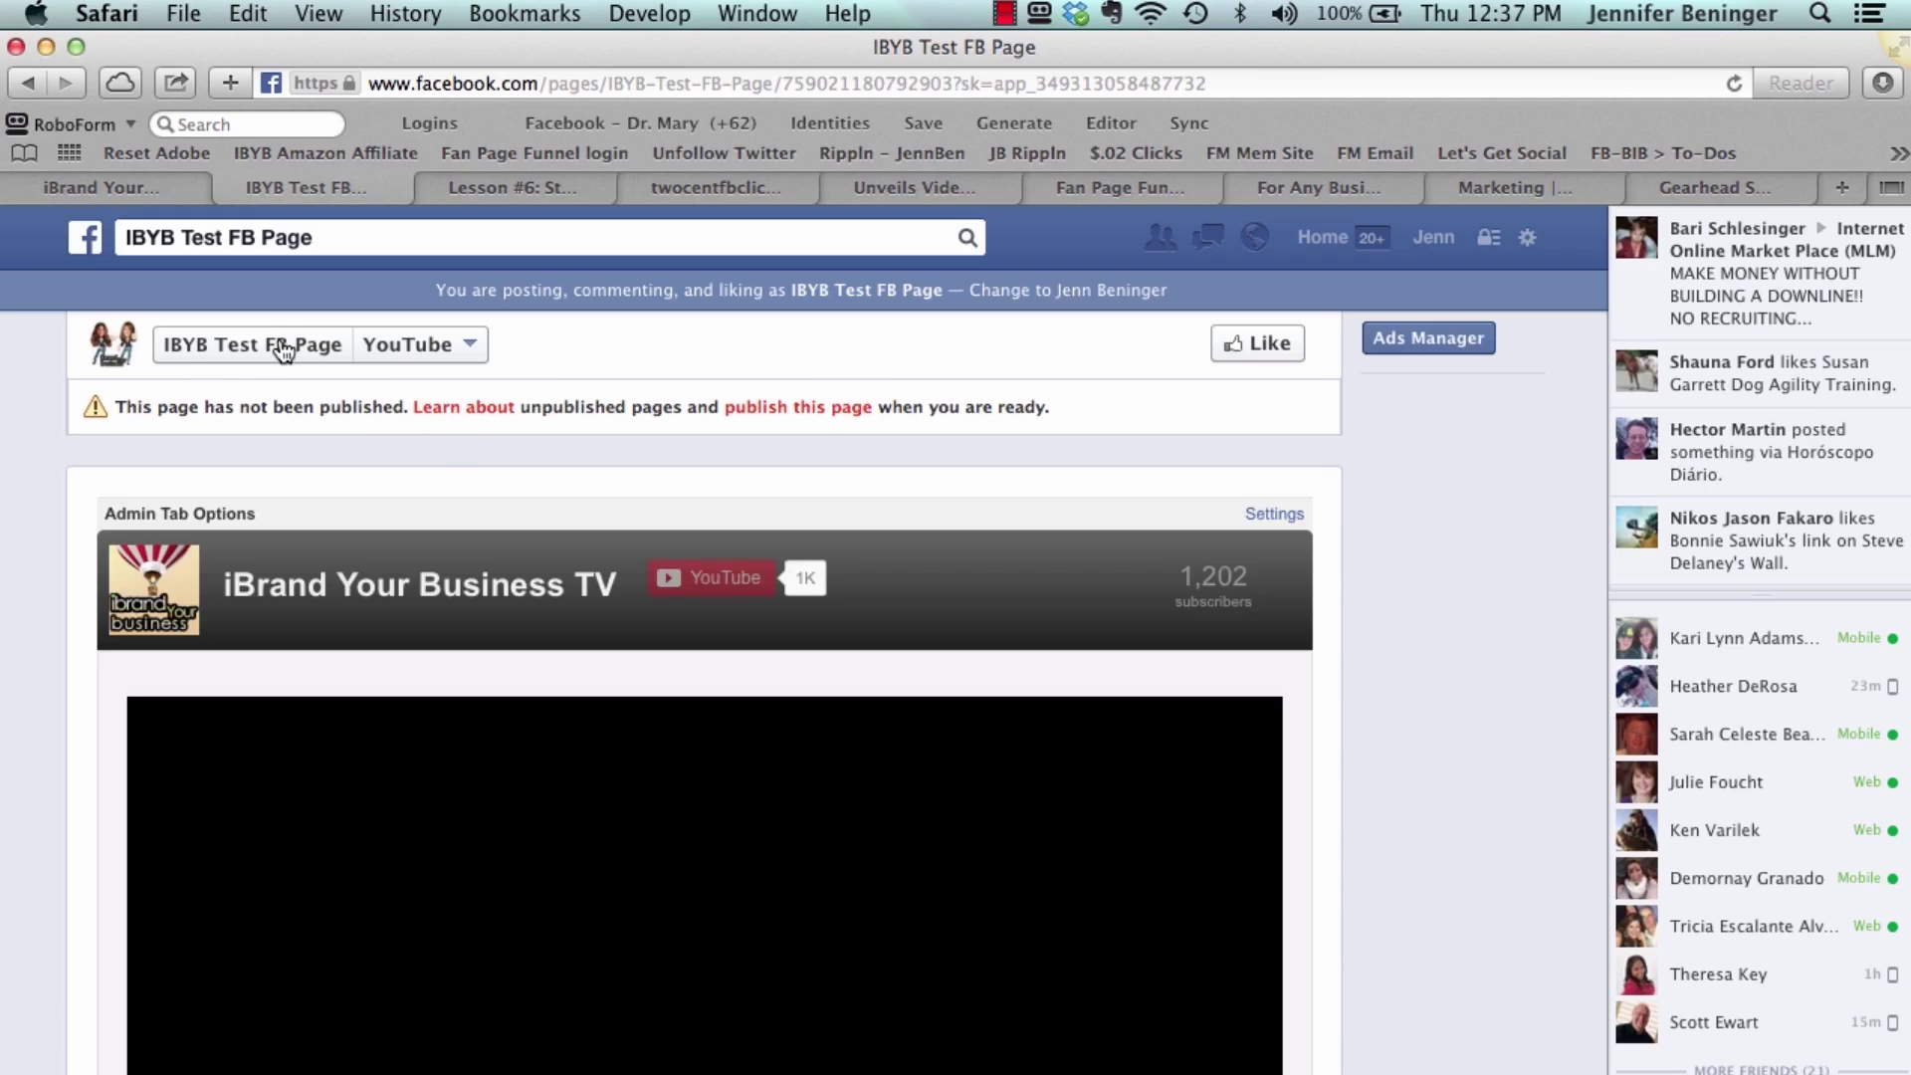
pyautogui.scroll(-3, 104, 802)
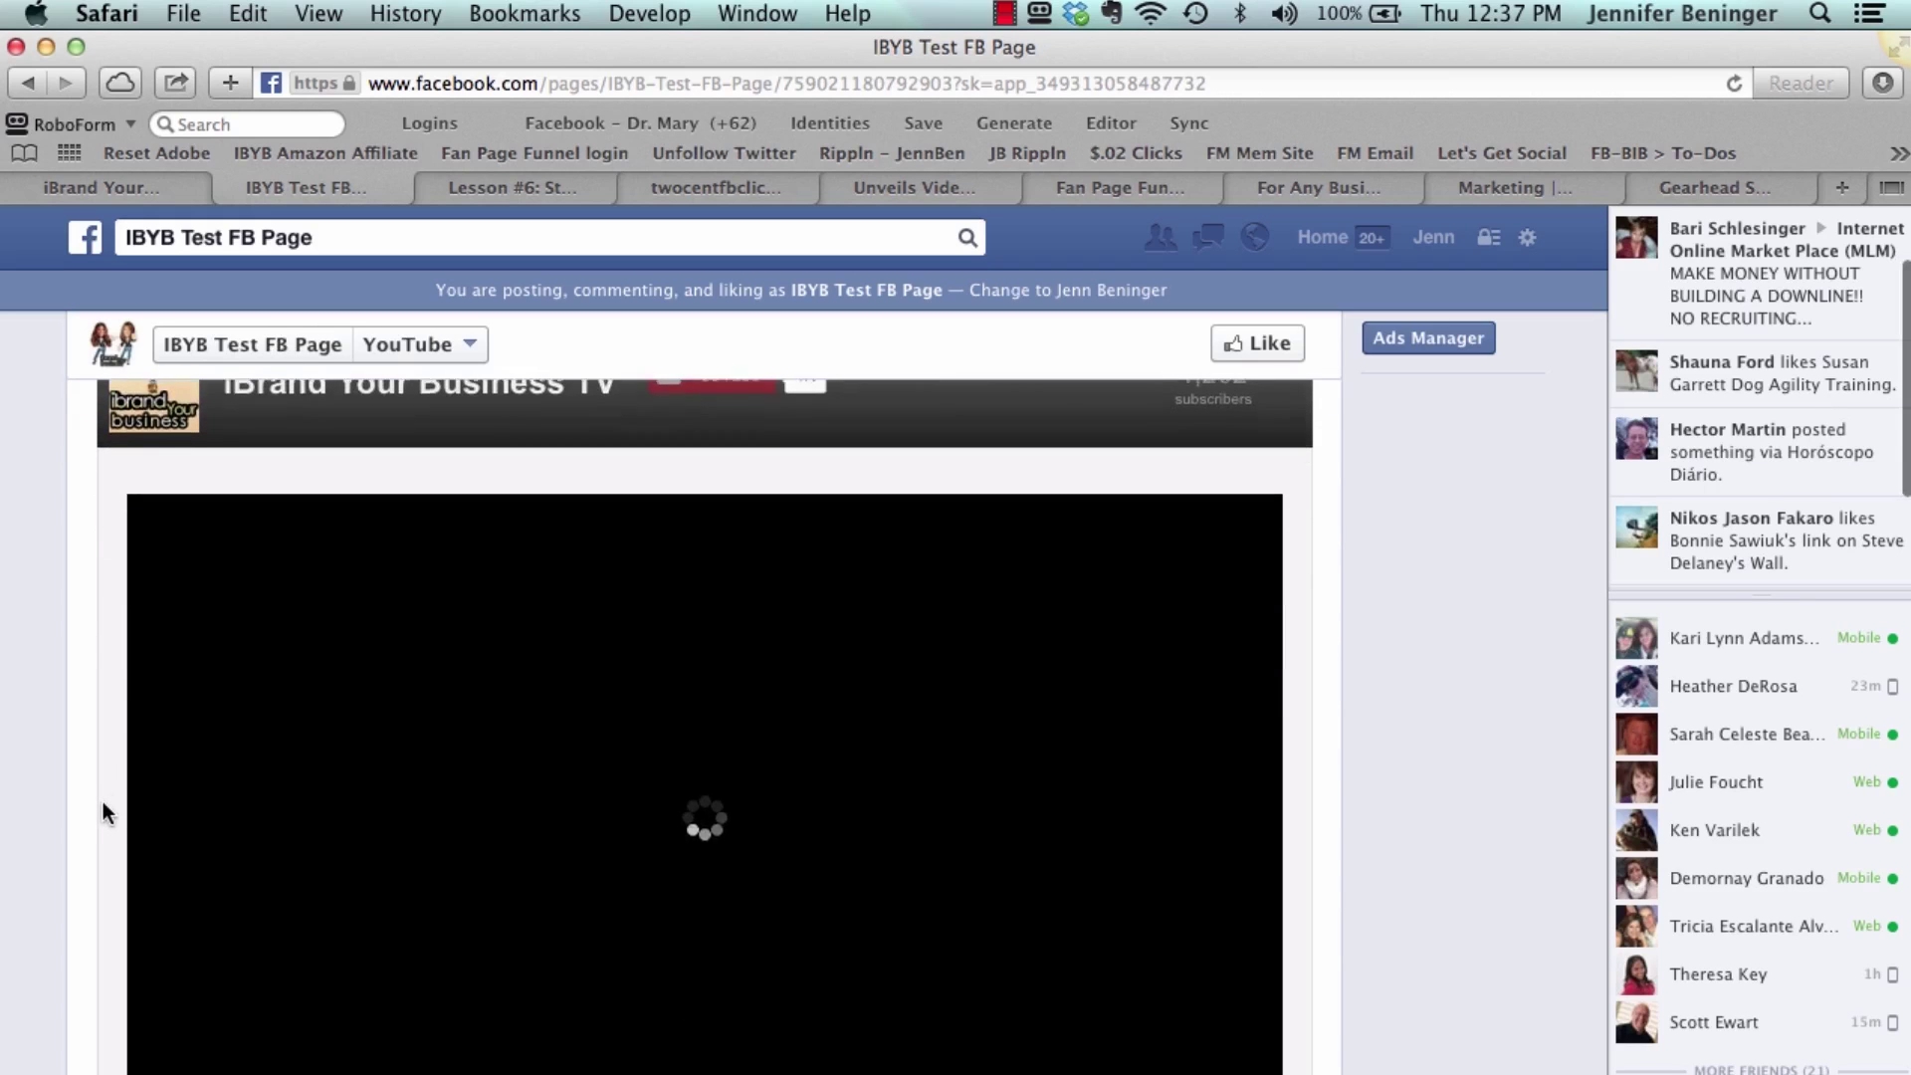
pyautogui.scroll(-2, 104, 802)
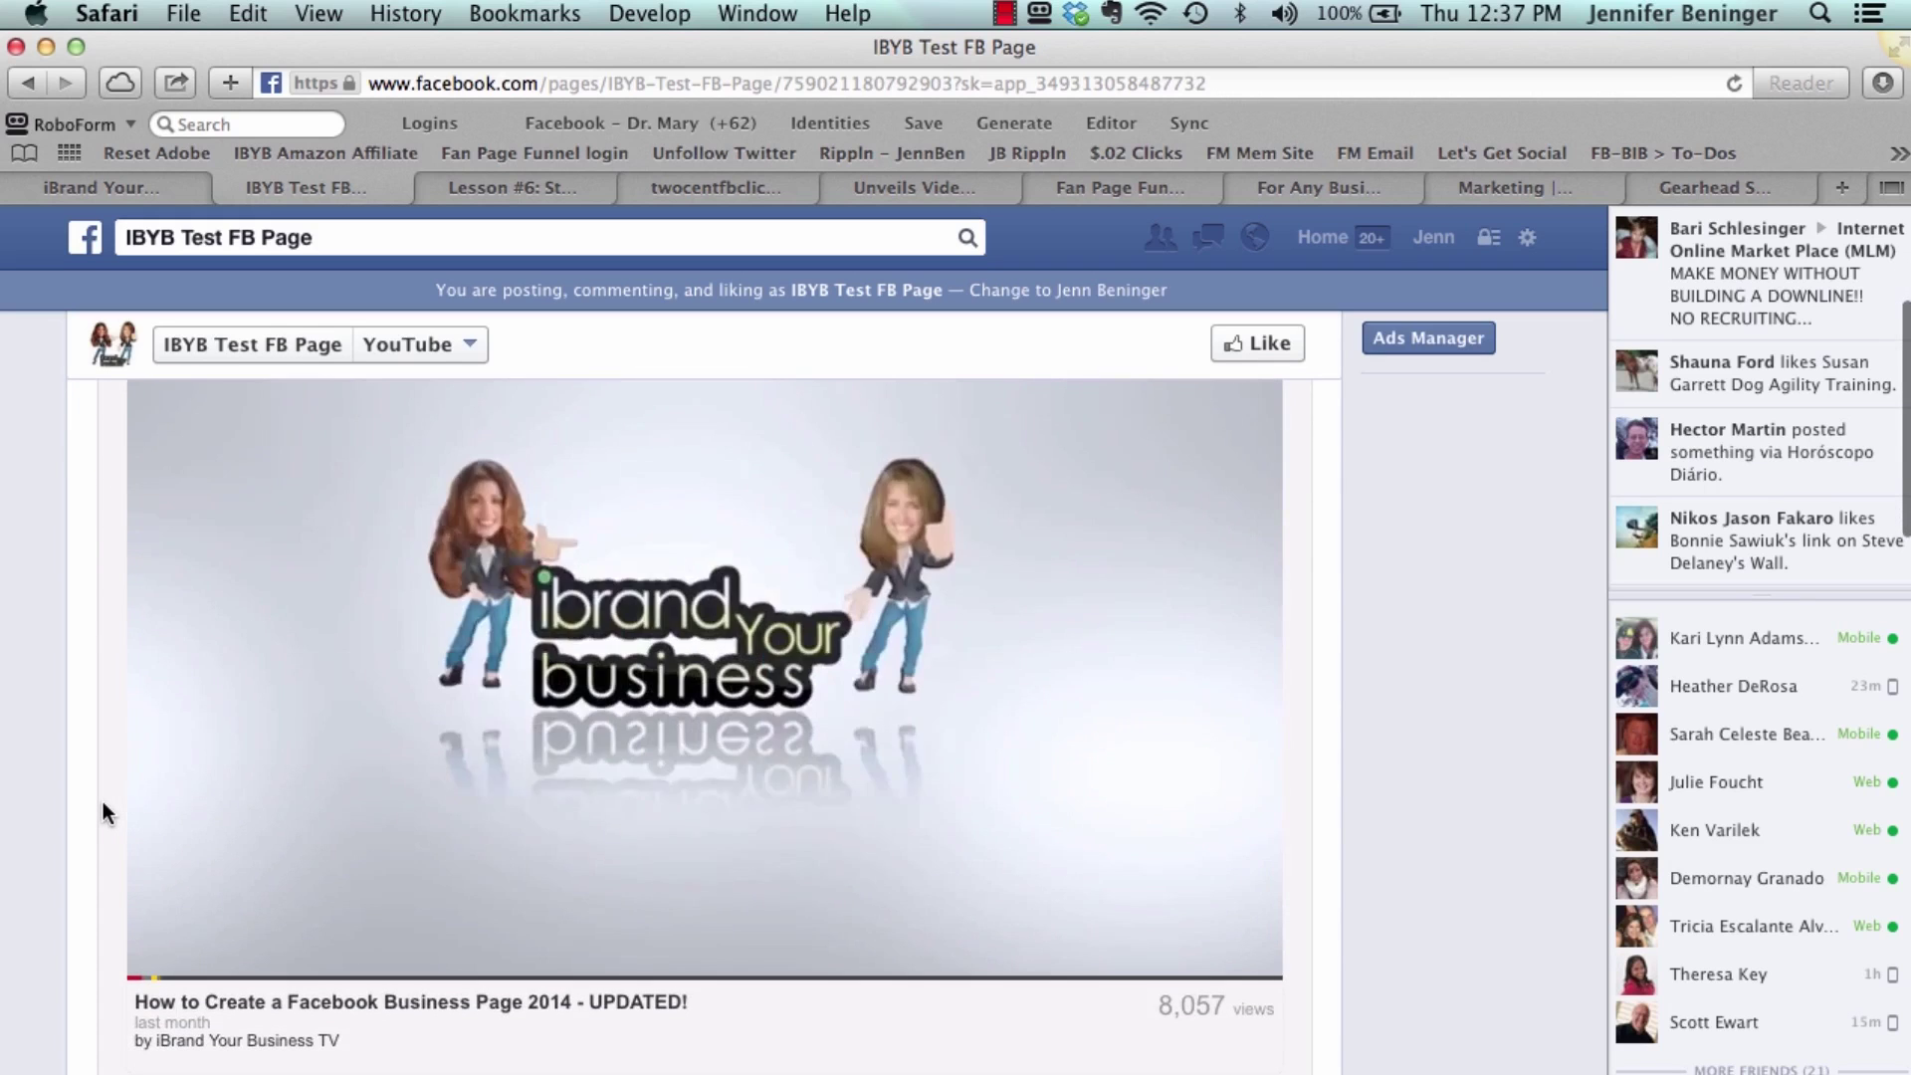
pyautogui.moveTo(169, 963)
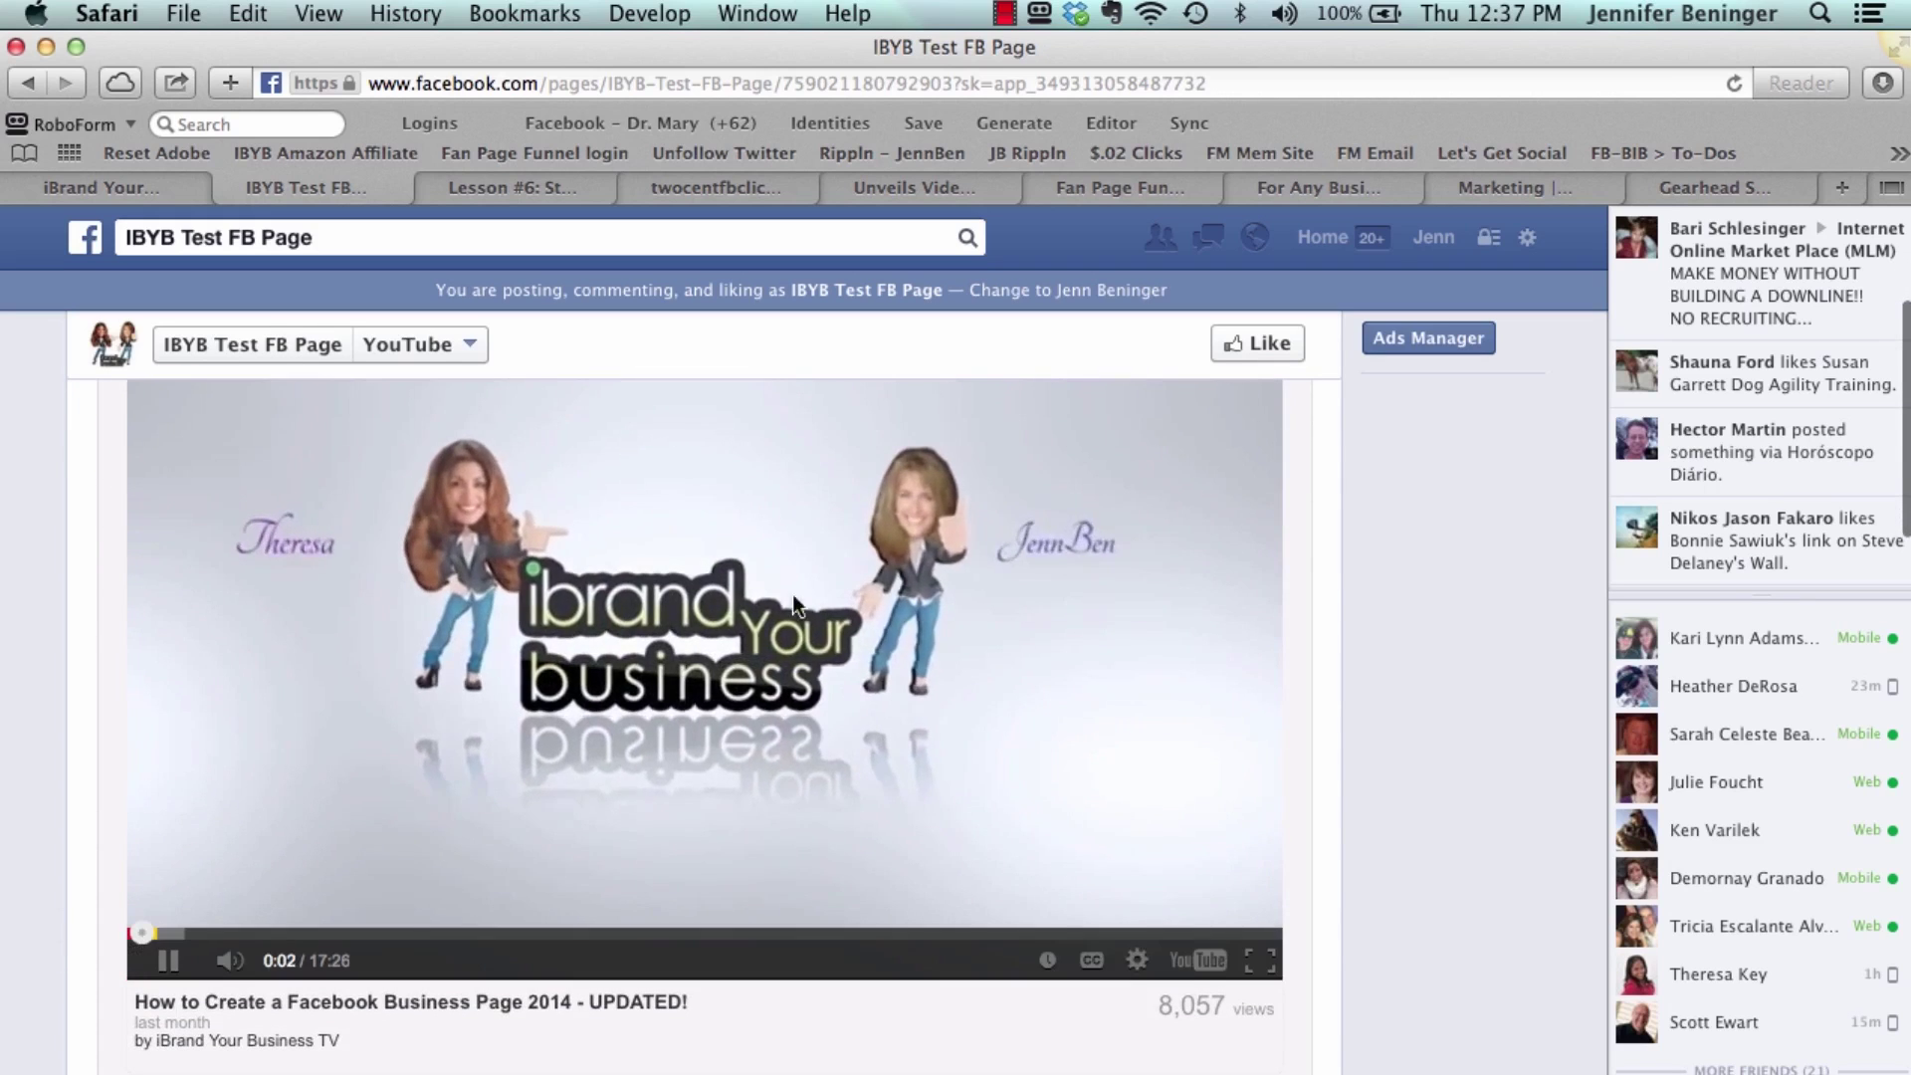
pyautogui.click(169, 962)
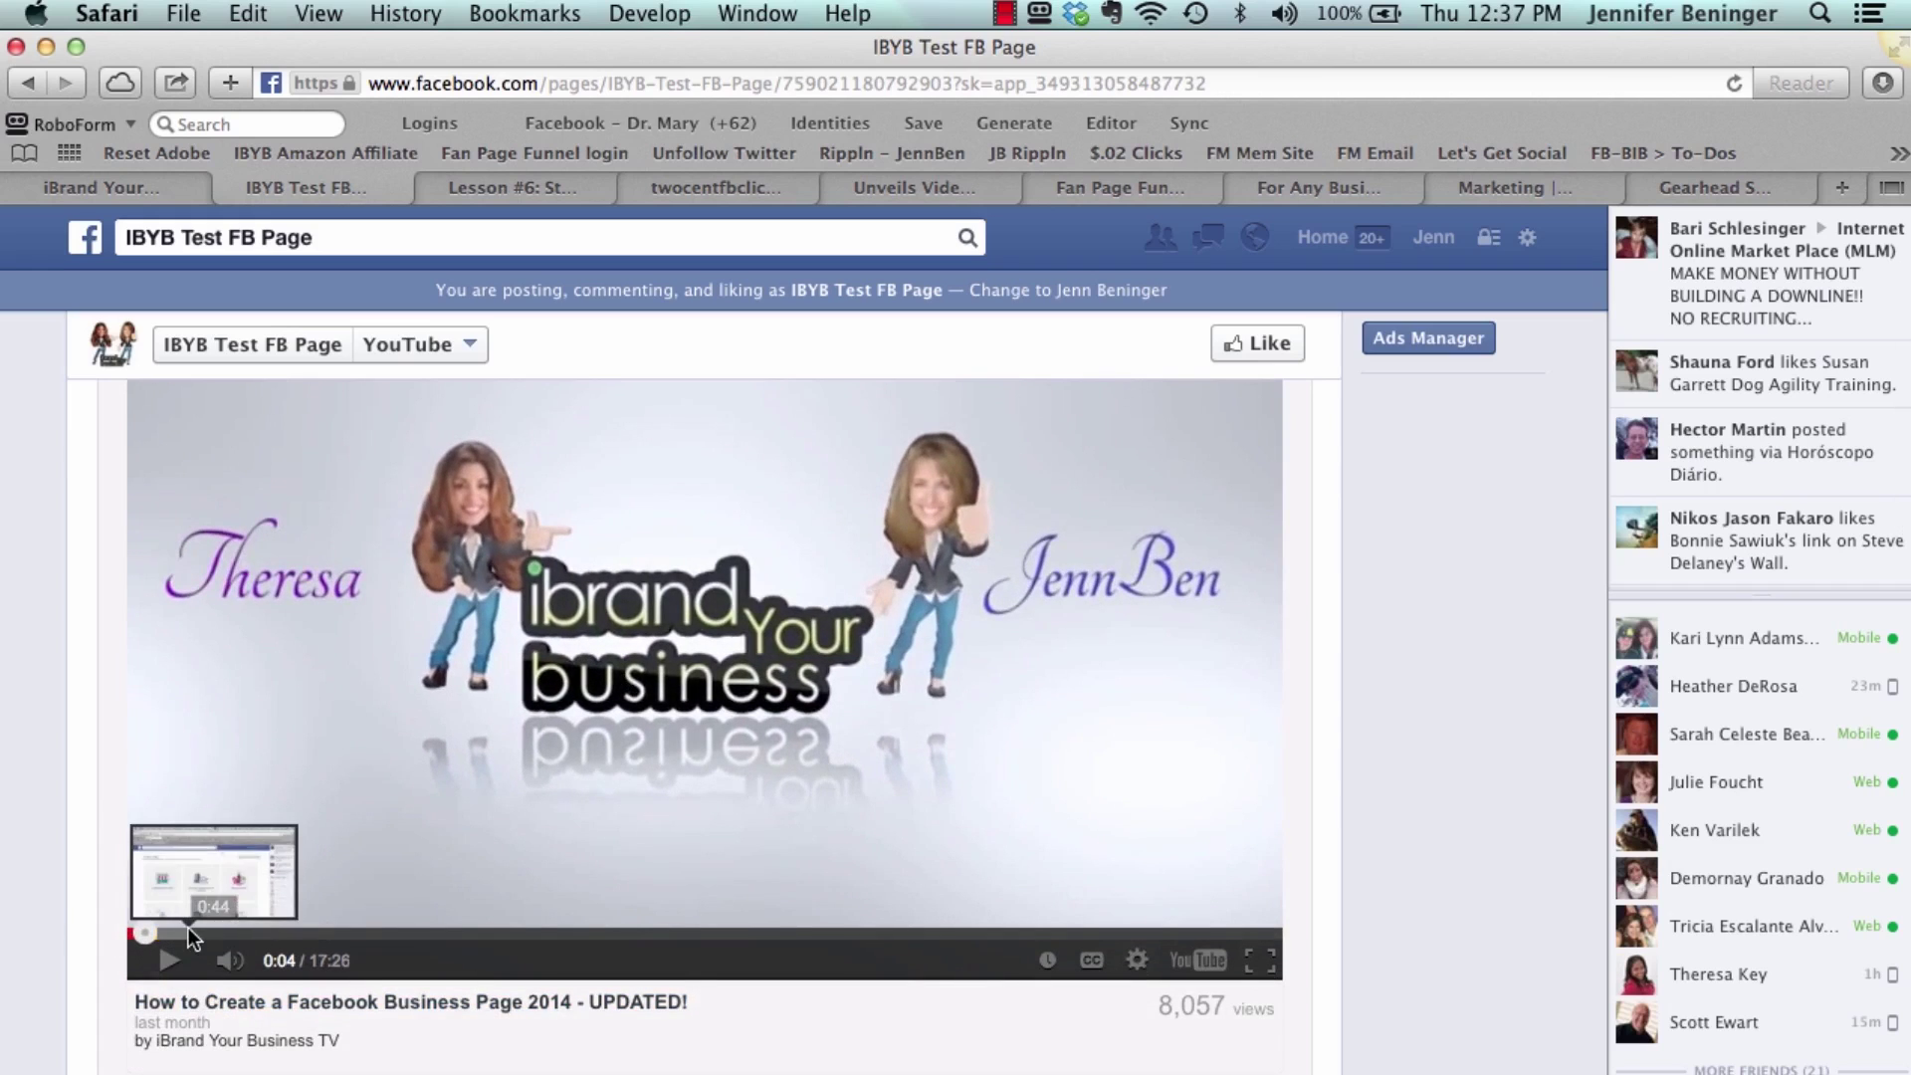
pyautogui.scroll(-10, 10, 955)
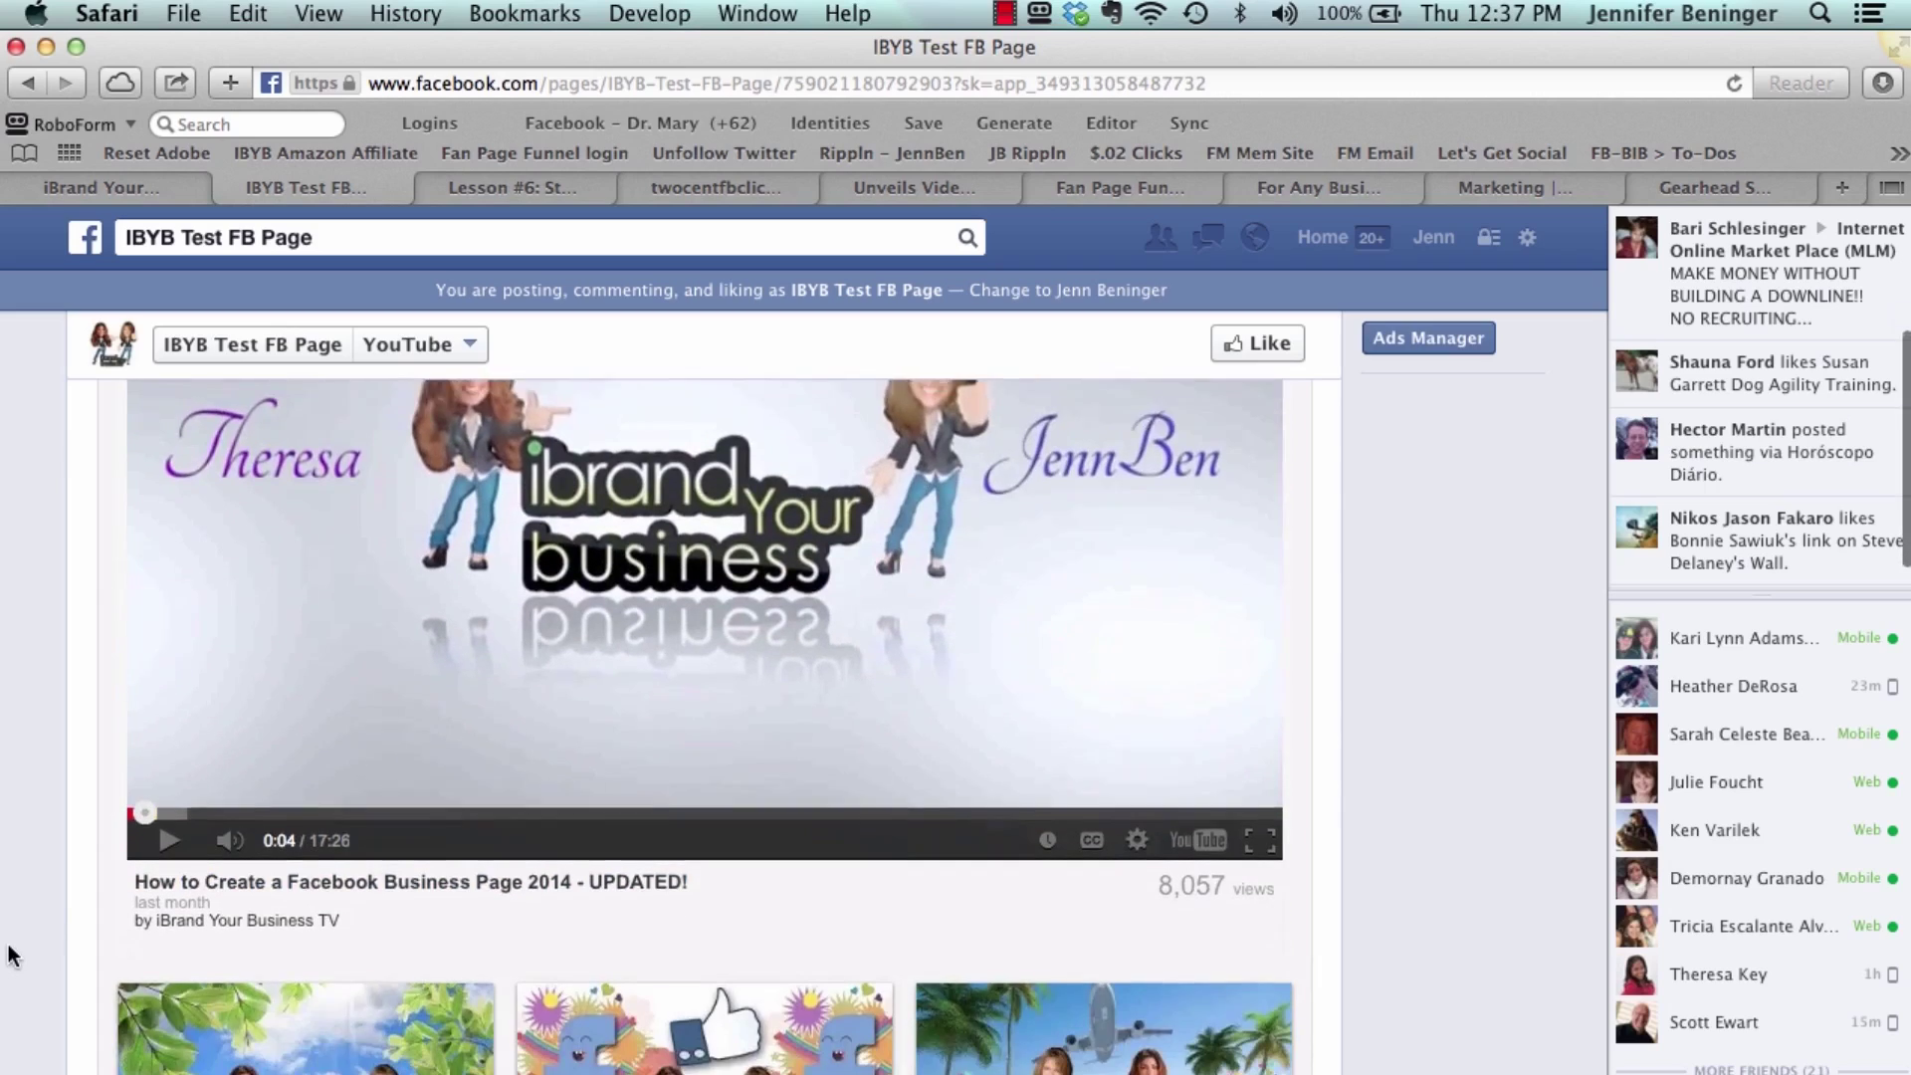
pyautogui.scroll(-15, 10, 955)
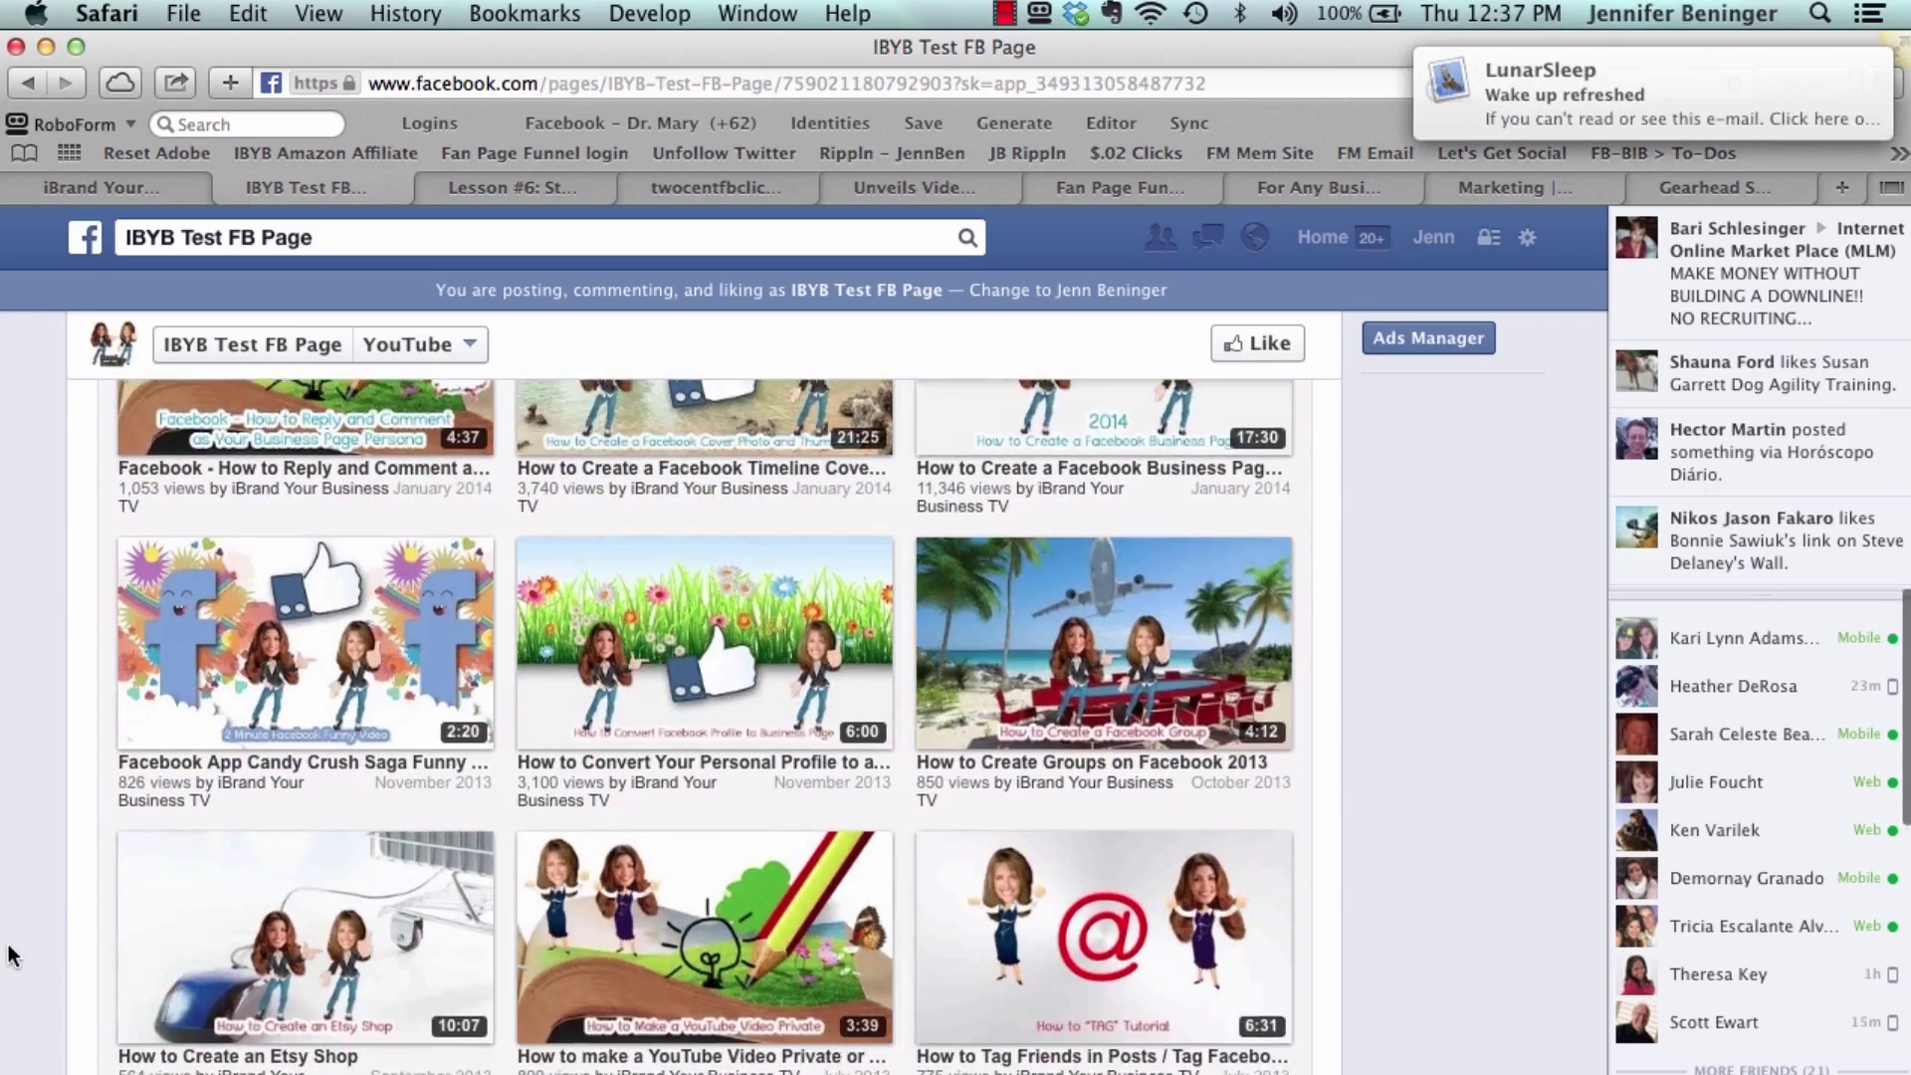
pyautogui.scroll(-5, 10, 955)
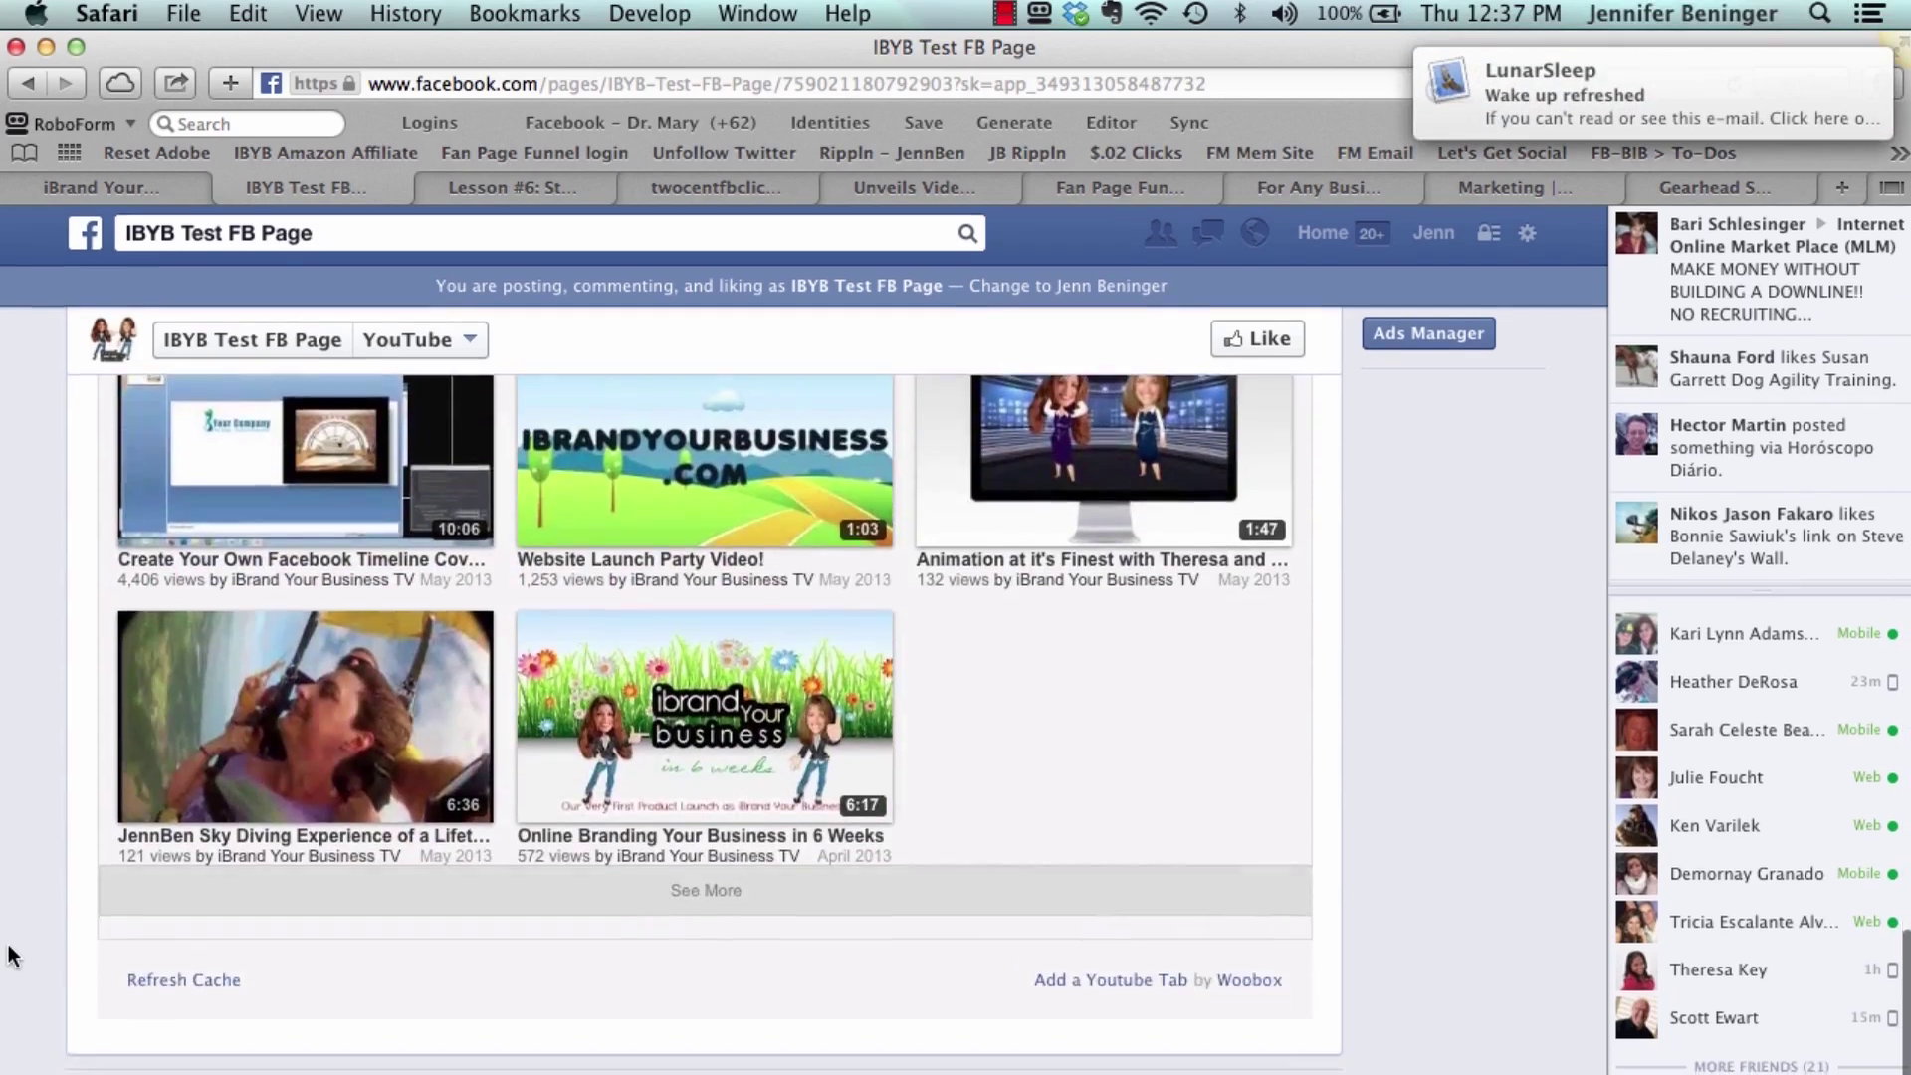
pyautogui.scroll(20, 8, 955)
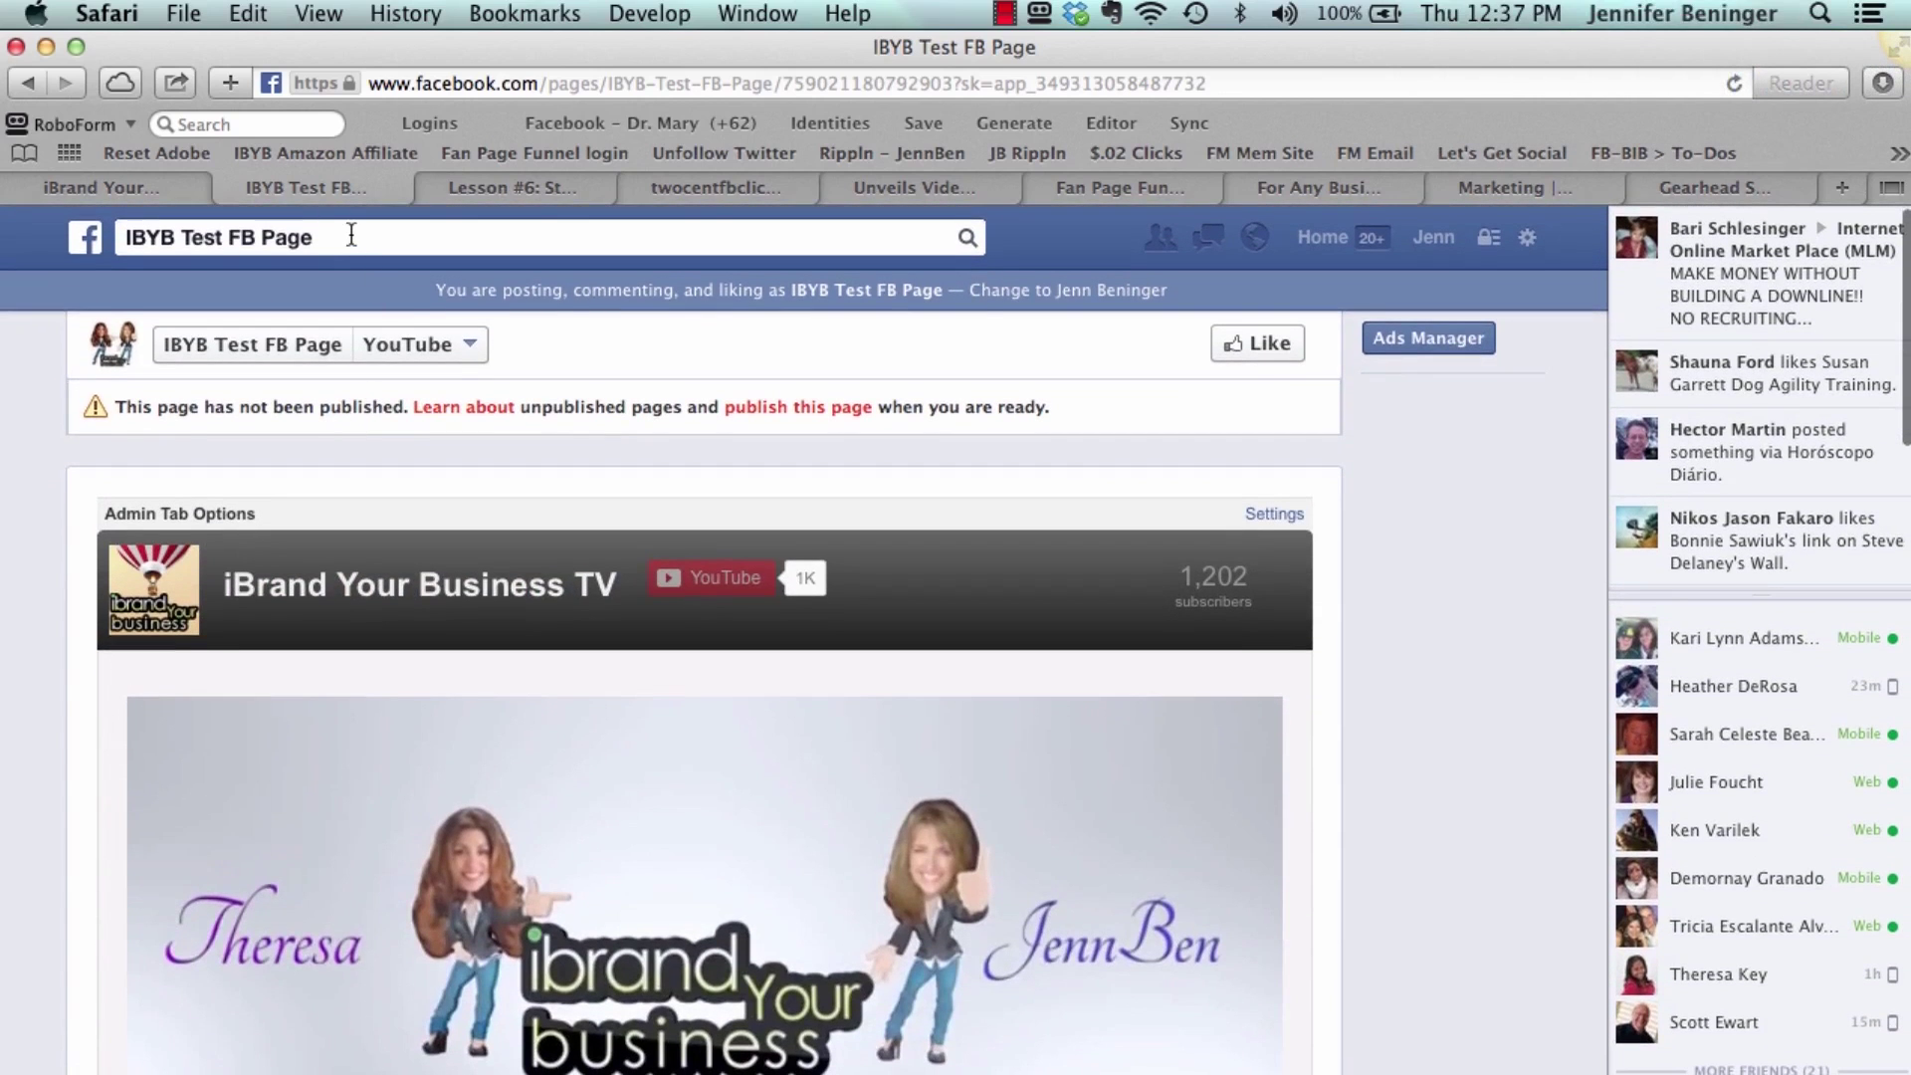
pyautogui.click(299, 239)
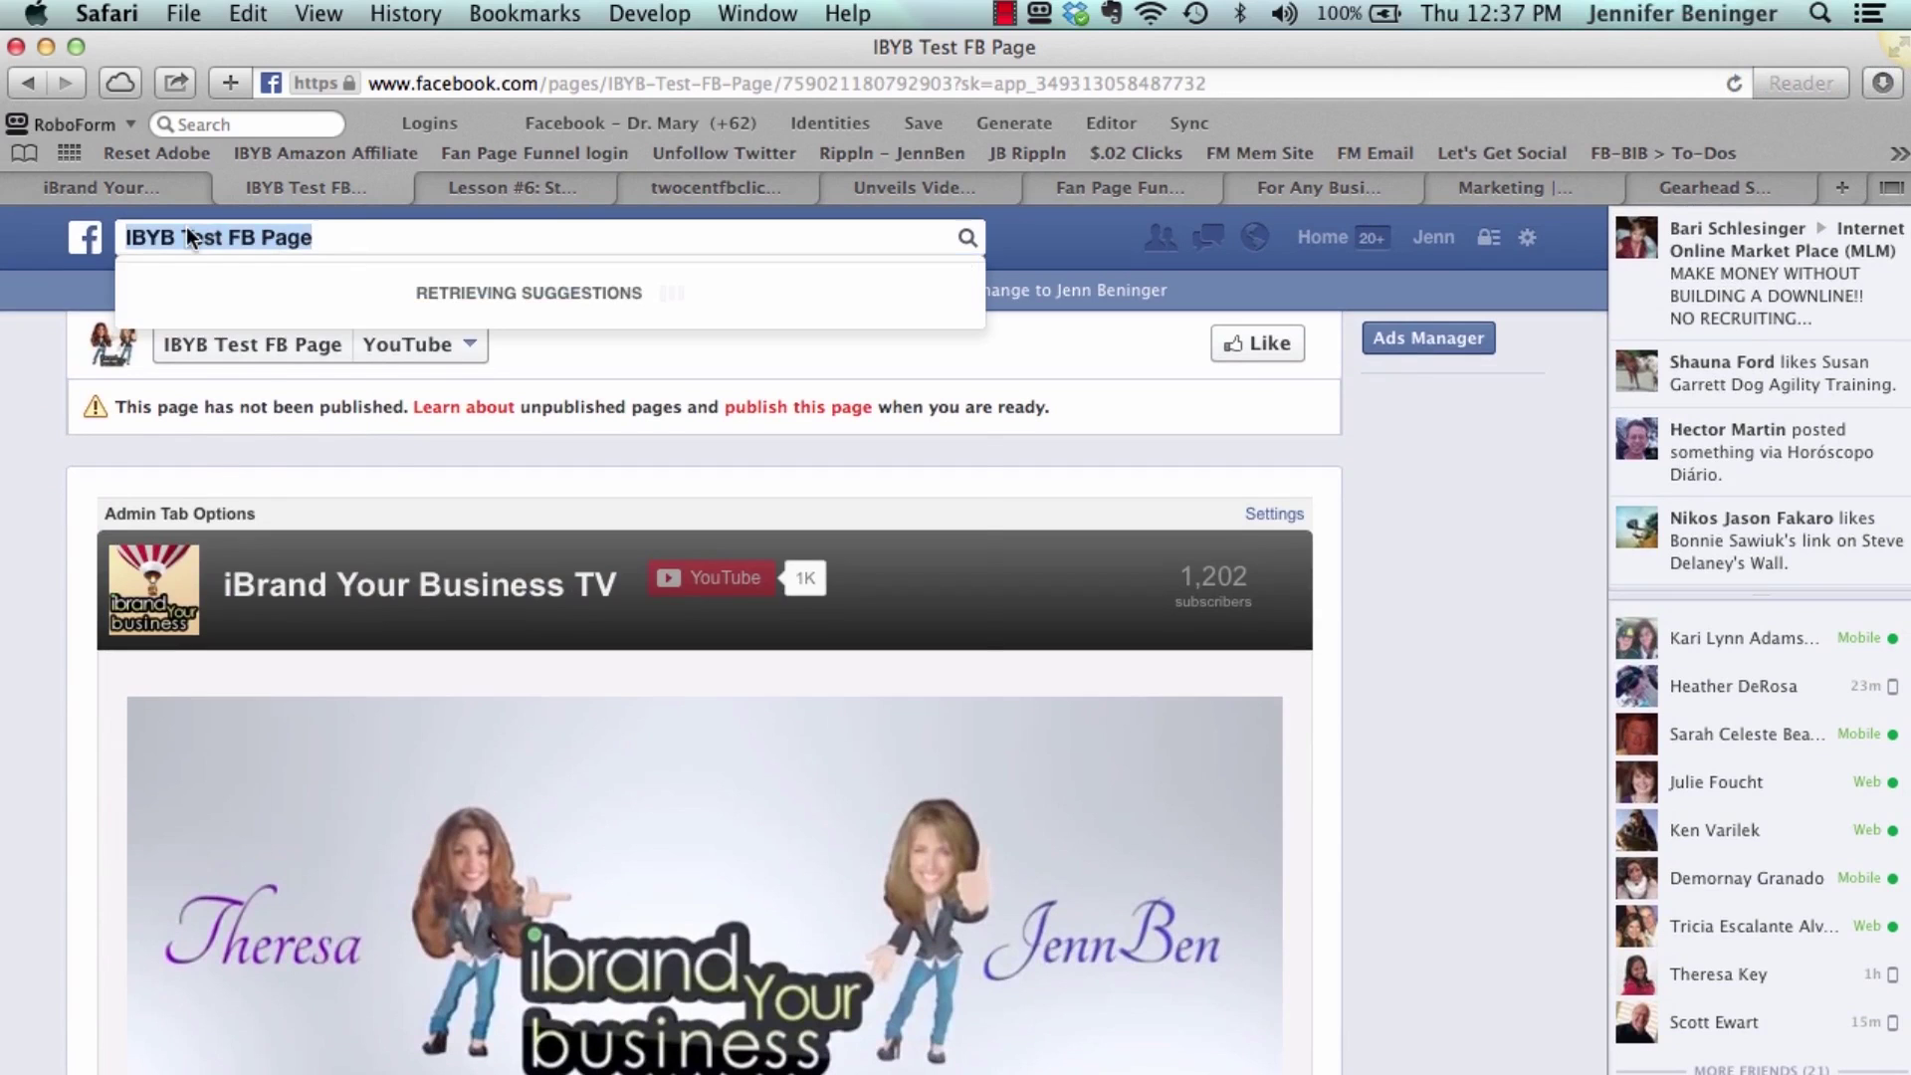
# Search for the iBrand Your Business page, open it, and expand its full list of app tabs
pyautogui.write('ibrabd')
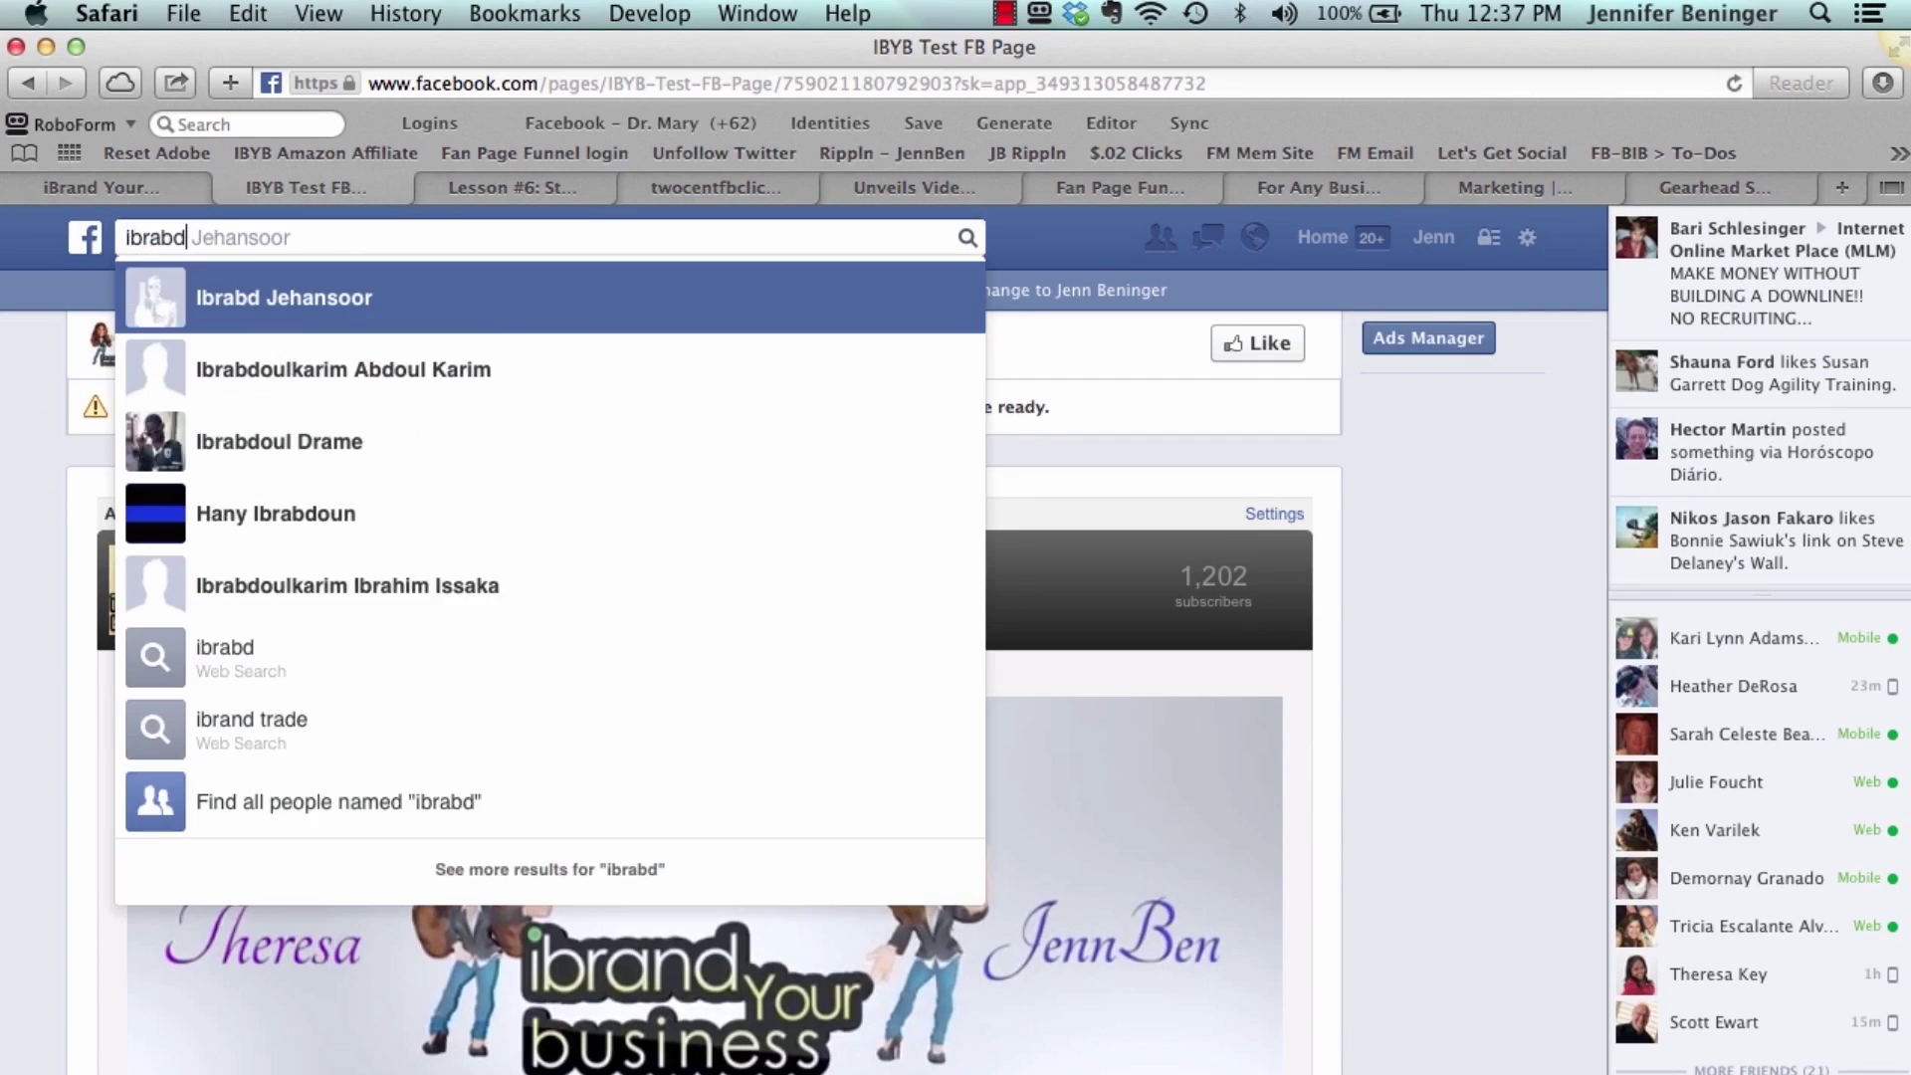
pyautogui.press('BackSpace')
pyautogui.press('BackSpace')
pyautogui.press('Return')
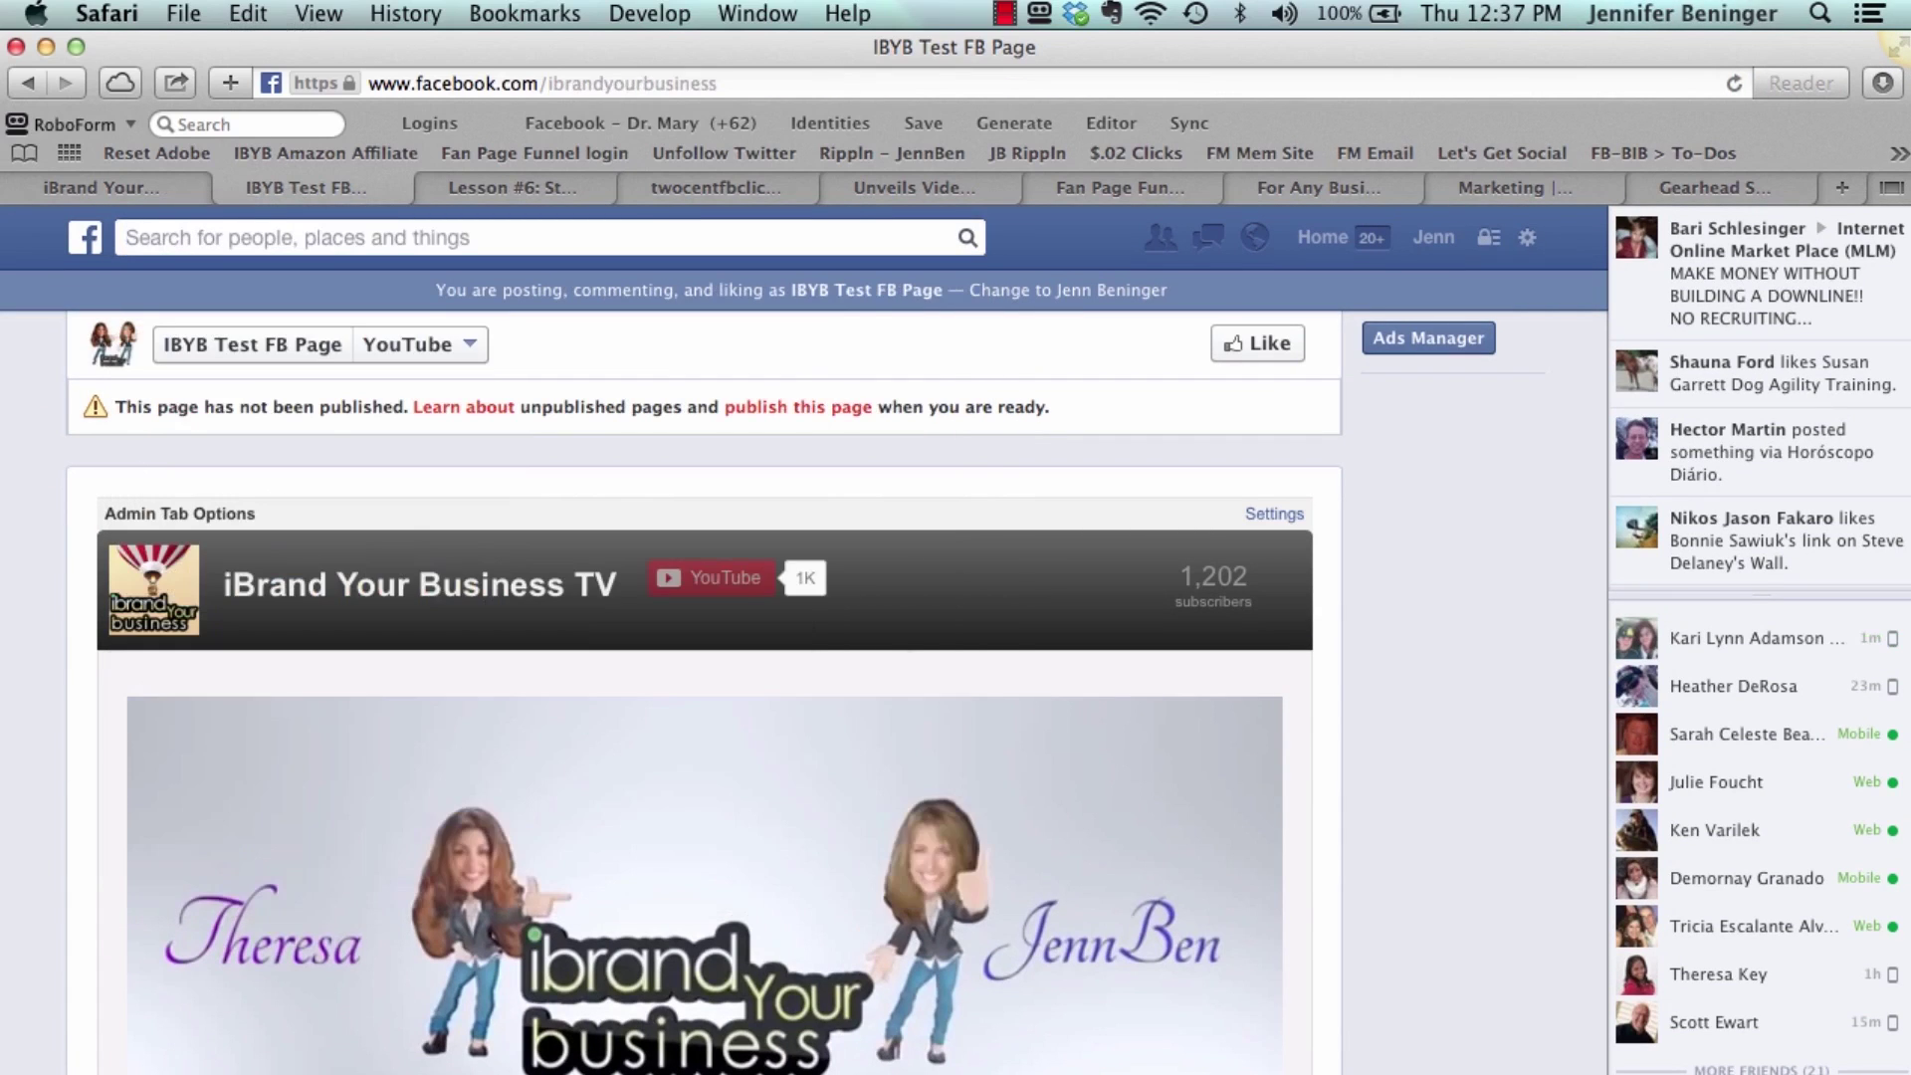
pyautogui.scroll(-10, 1405, 811)
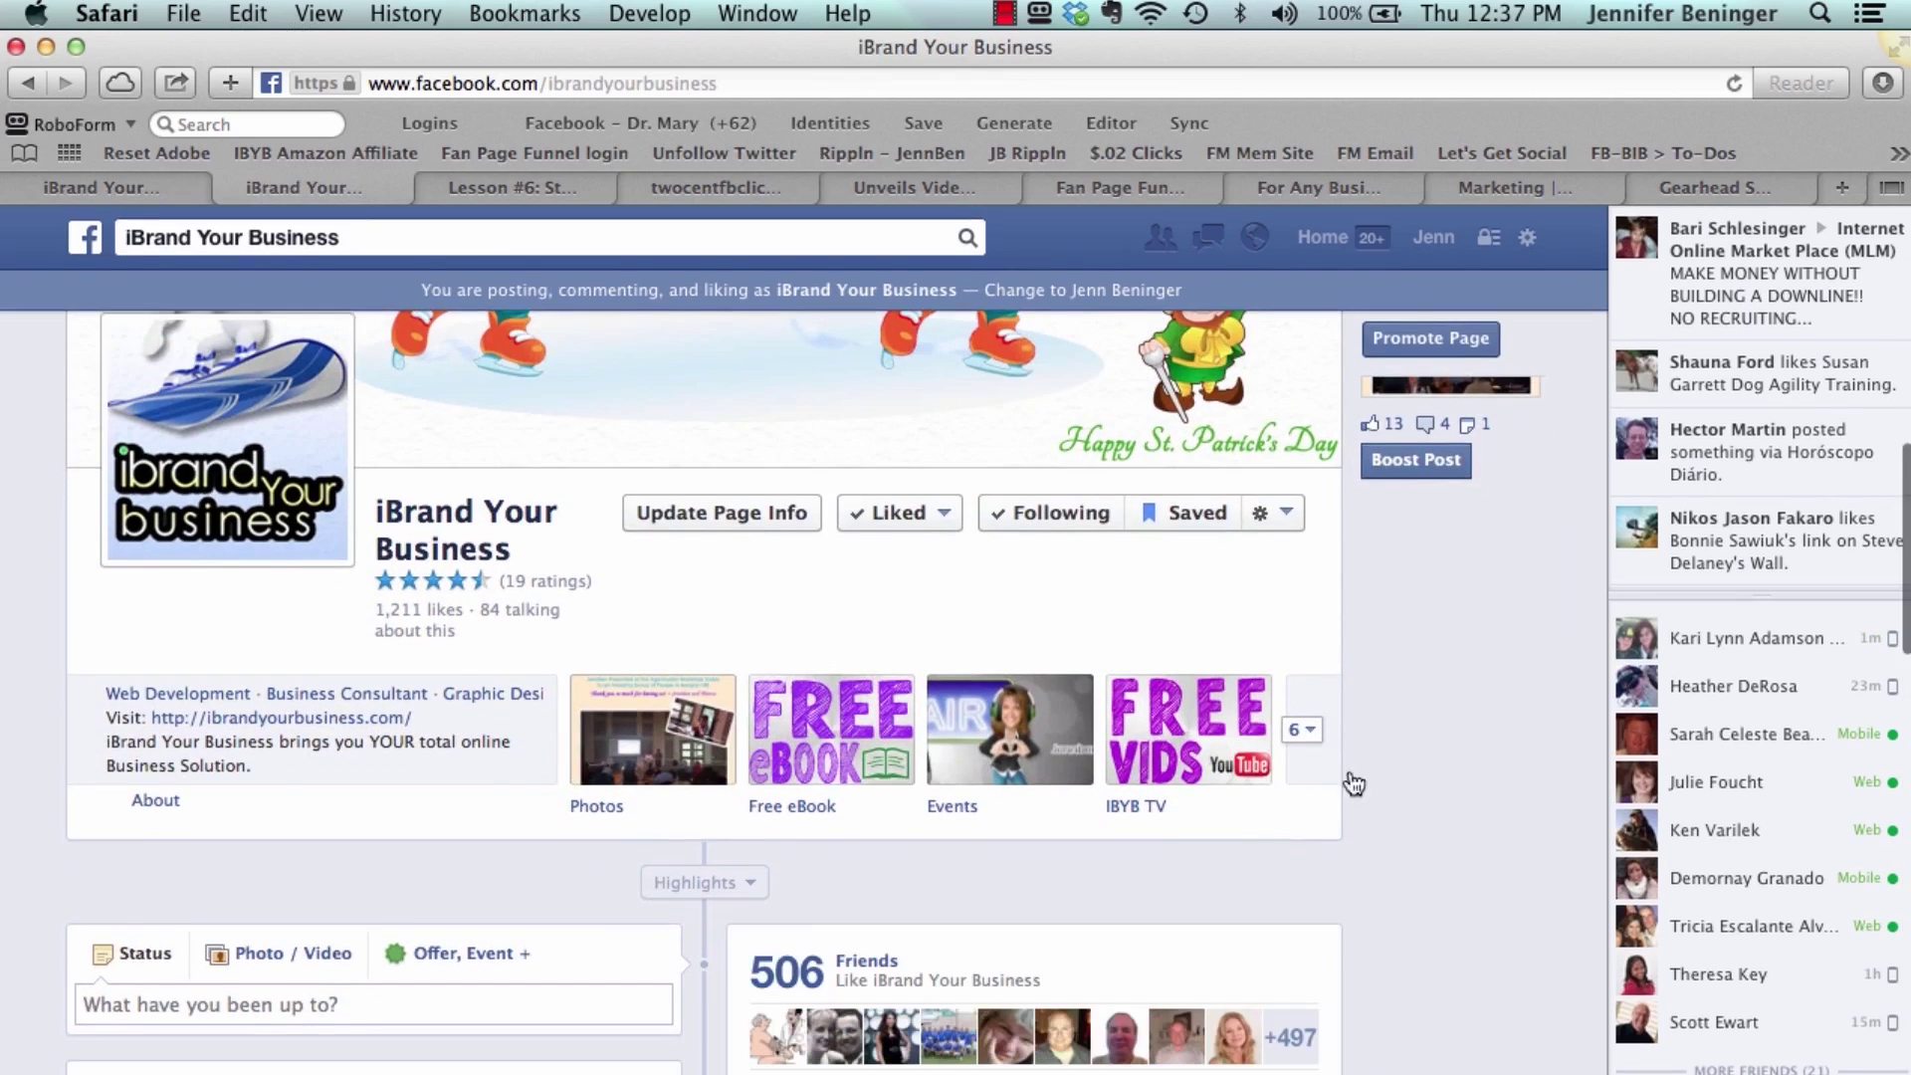
pyautogui.click(1301, 734)
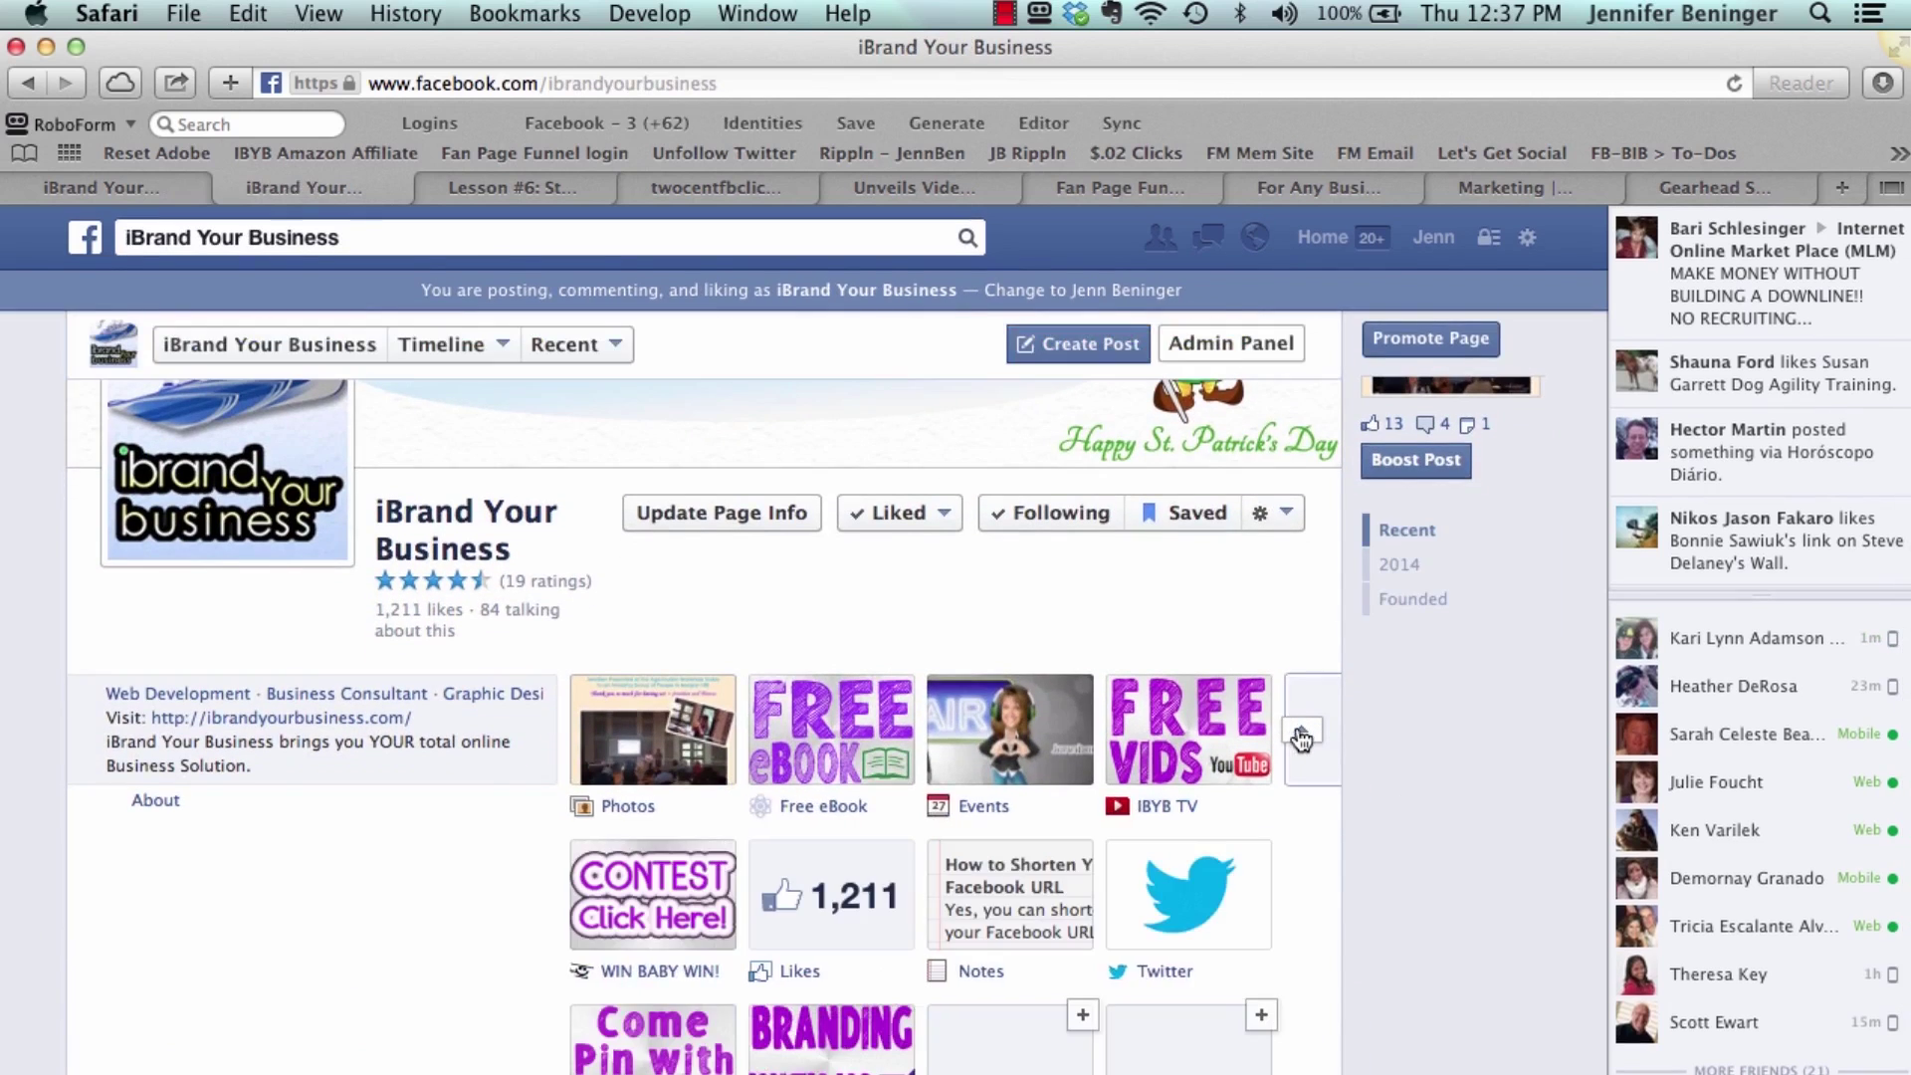
pyautogui.scroll(-2, 697, 960)
# Open the 'Come Pin with Us!' Pinterest tab, browse its boards, and dismiss the Google+ notification
pyautogui.click(697, 960)
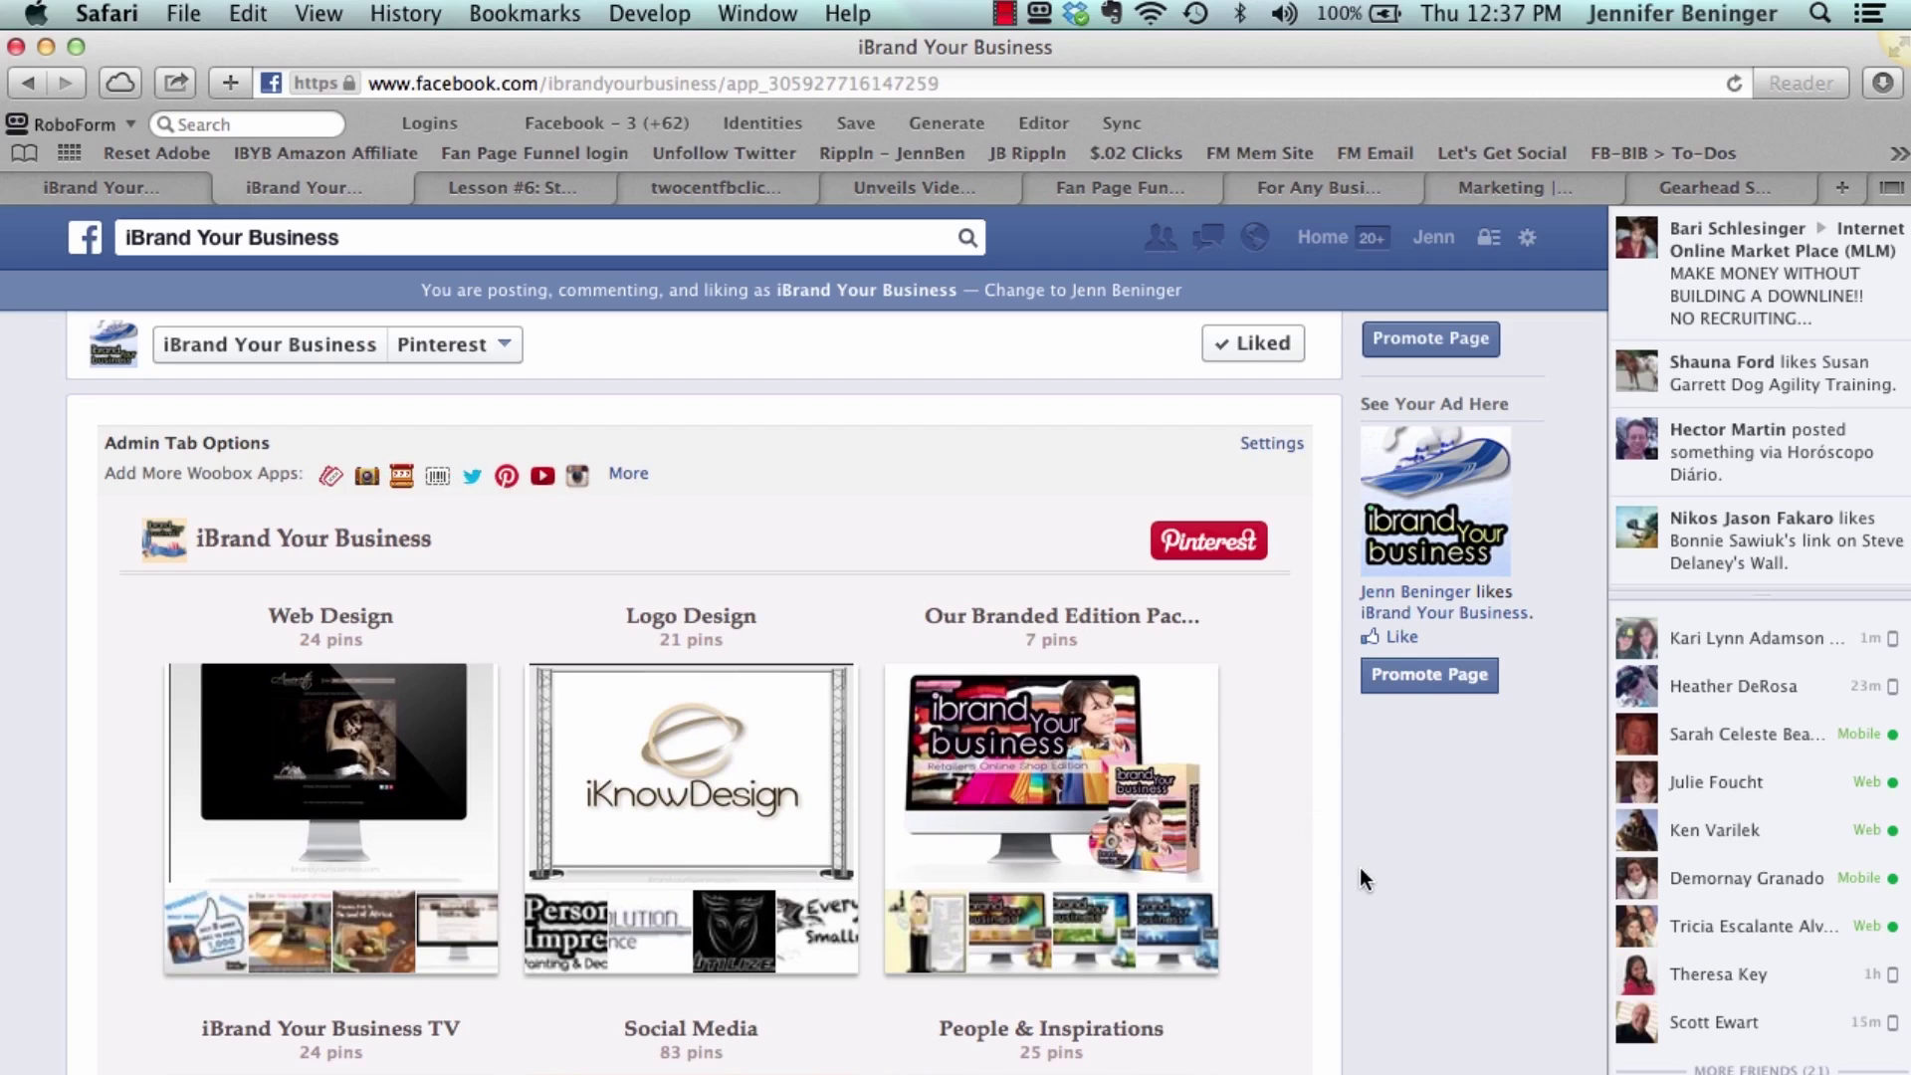
pyautogui.scroll(-5, 1374, 886)
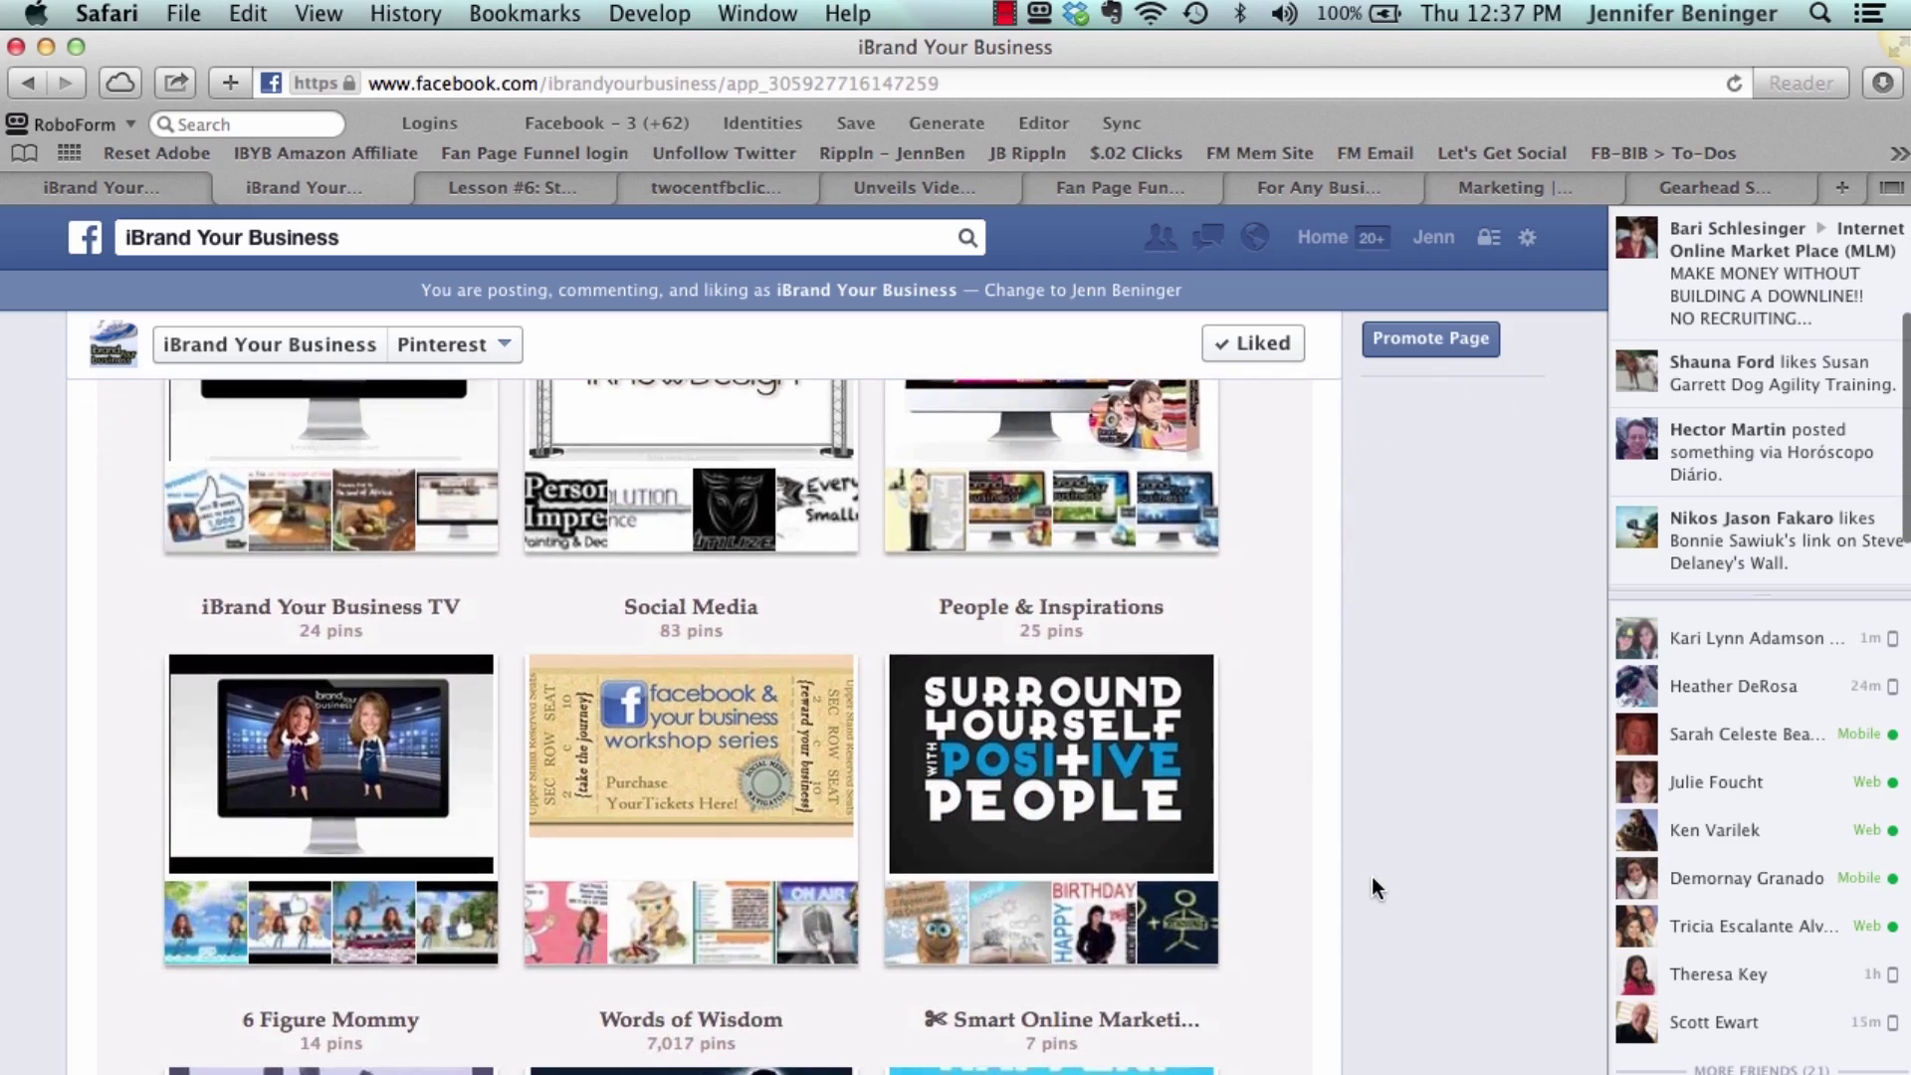
pyautogui.scroll(-12, 1372, 878)
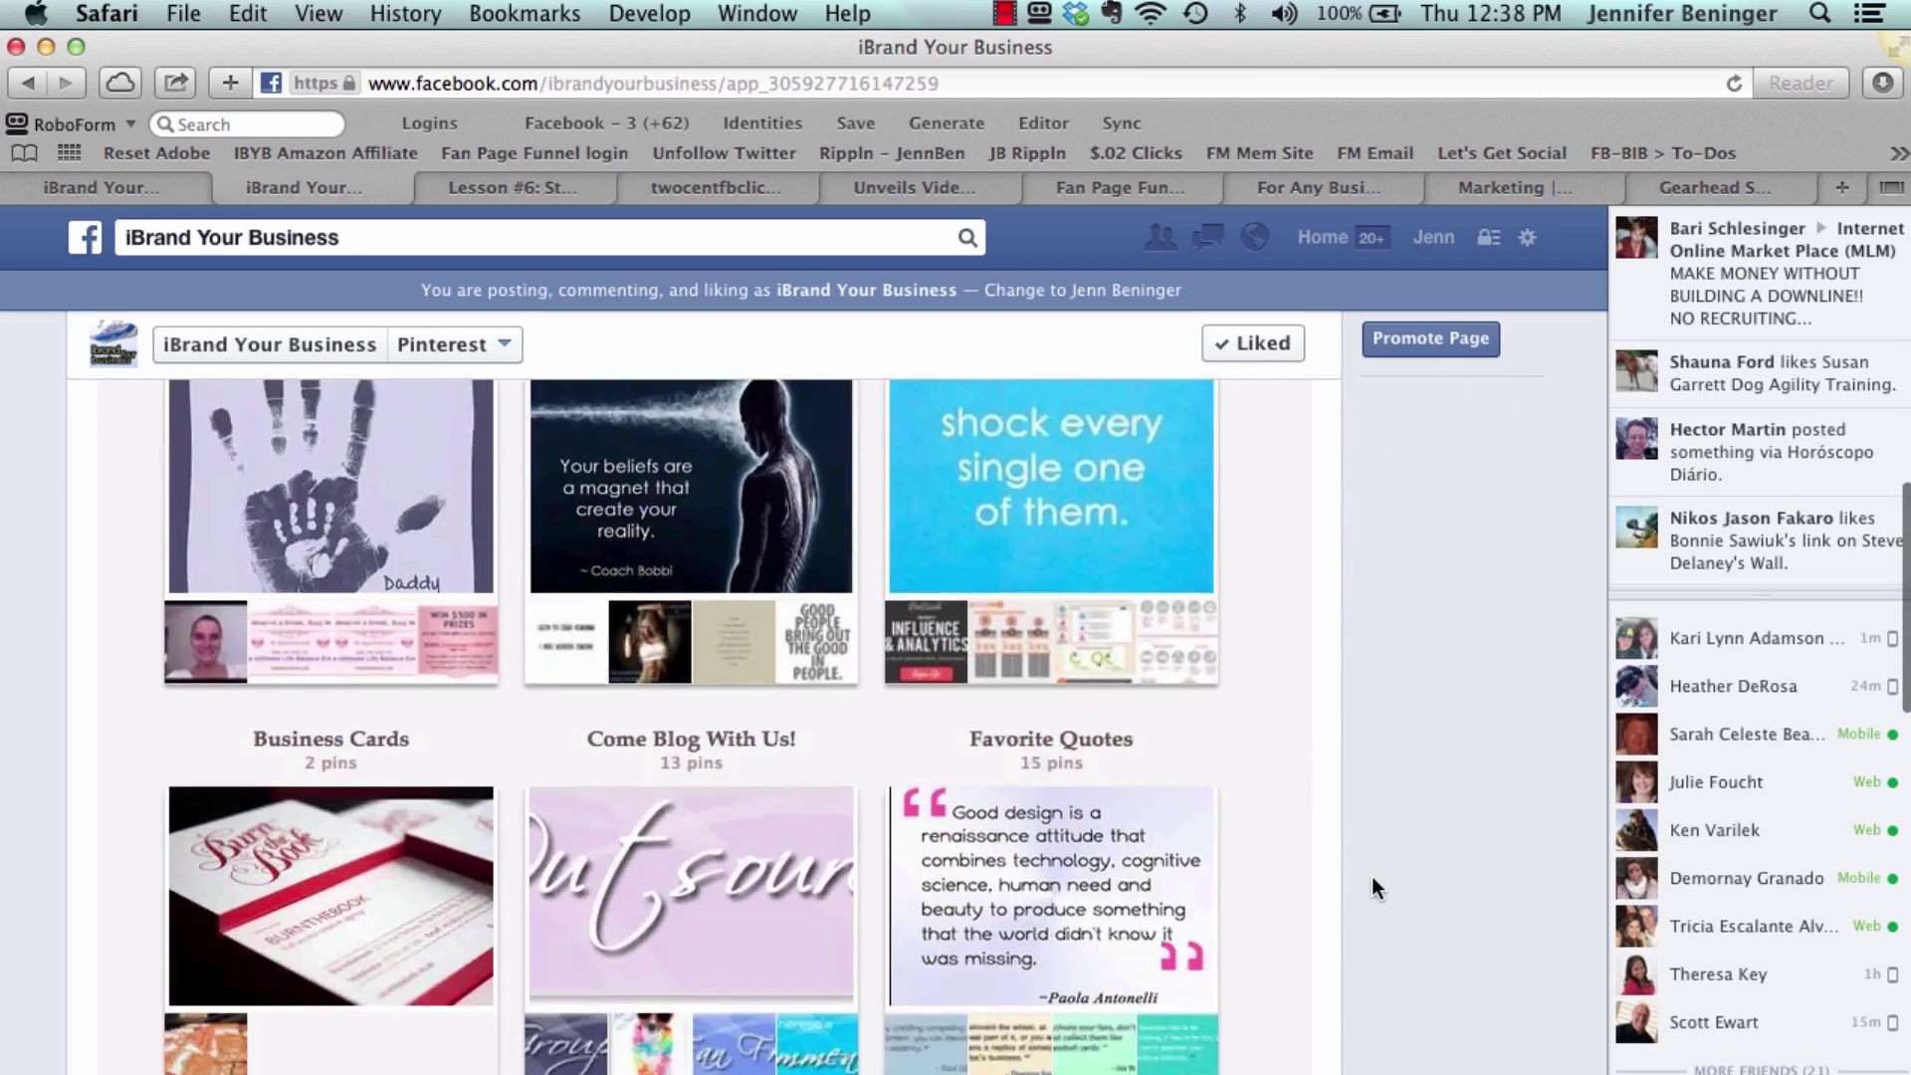
pyautogui.scroll(-12, 1372, 878)
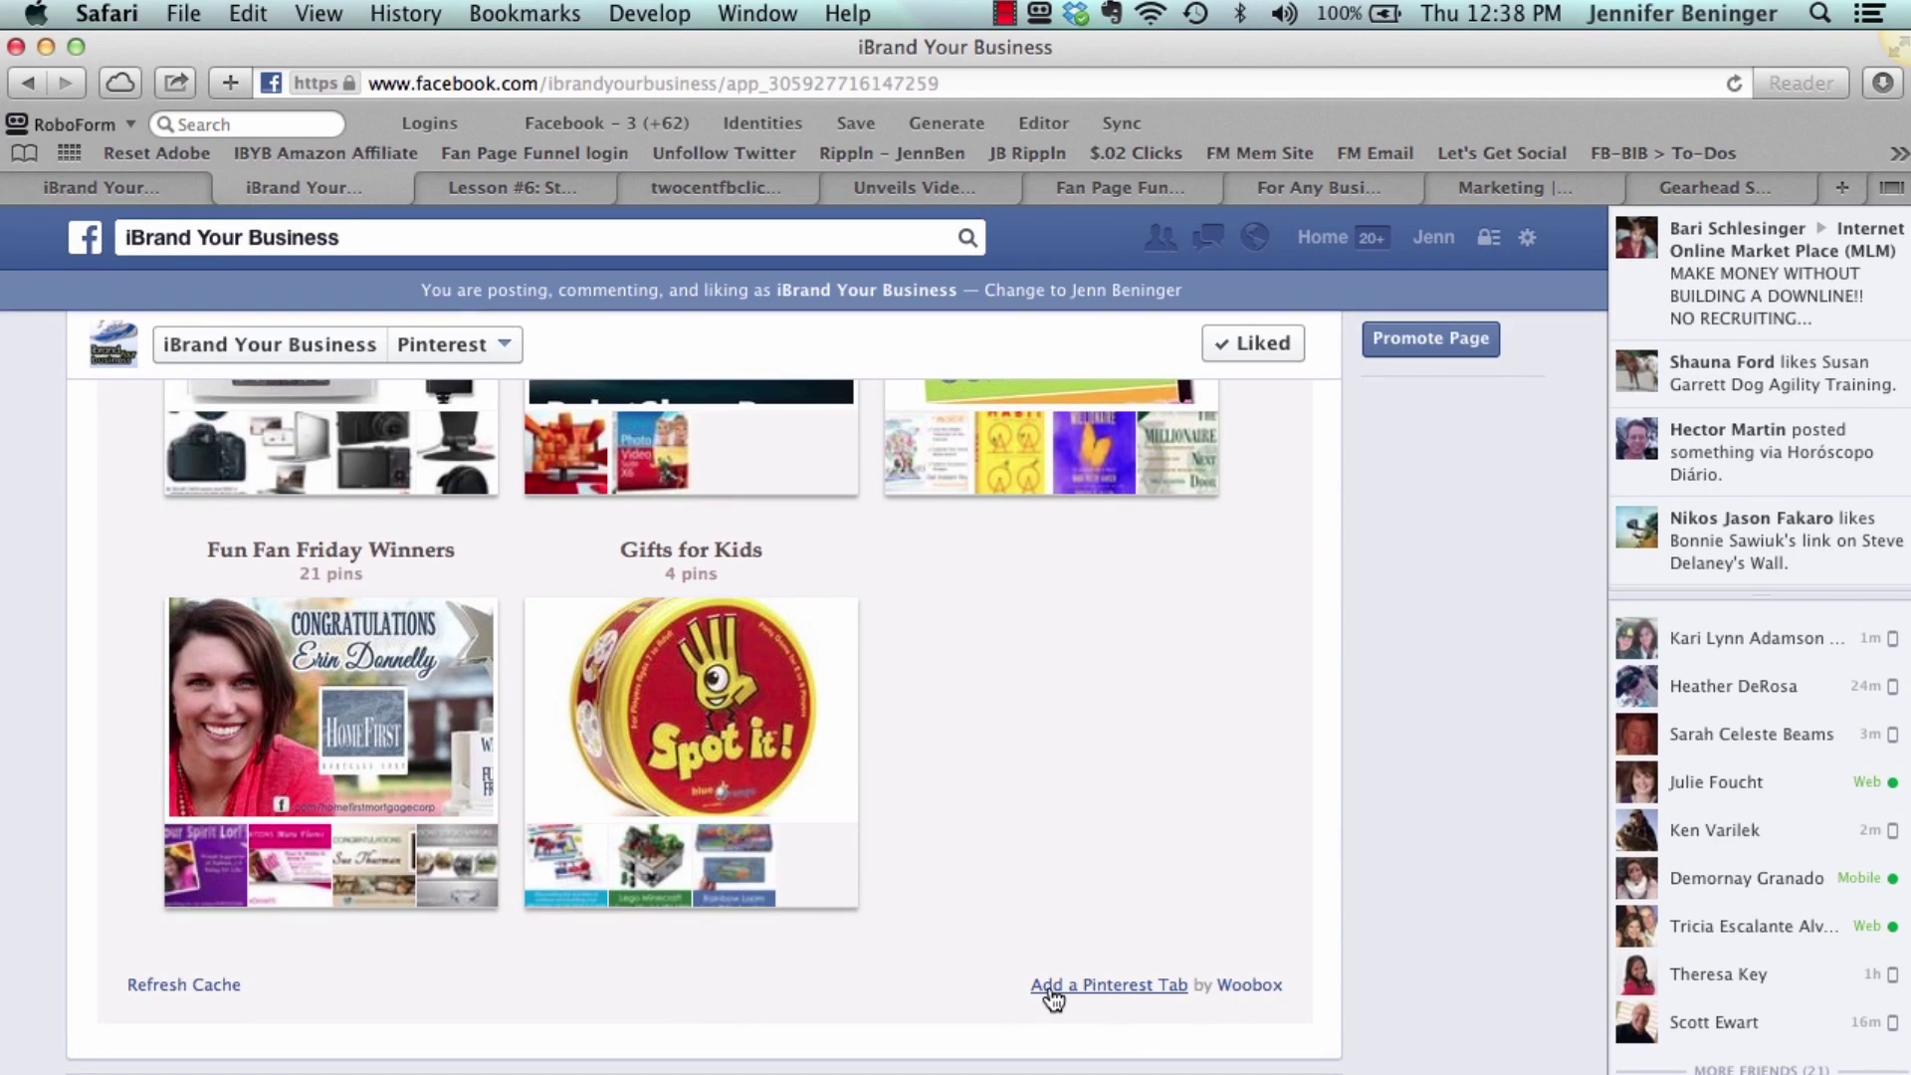
pyautogui.scroll(20, 1053, 998)
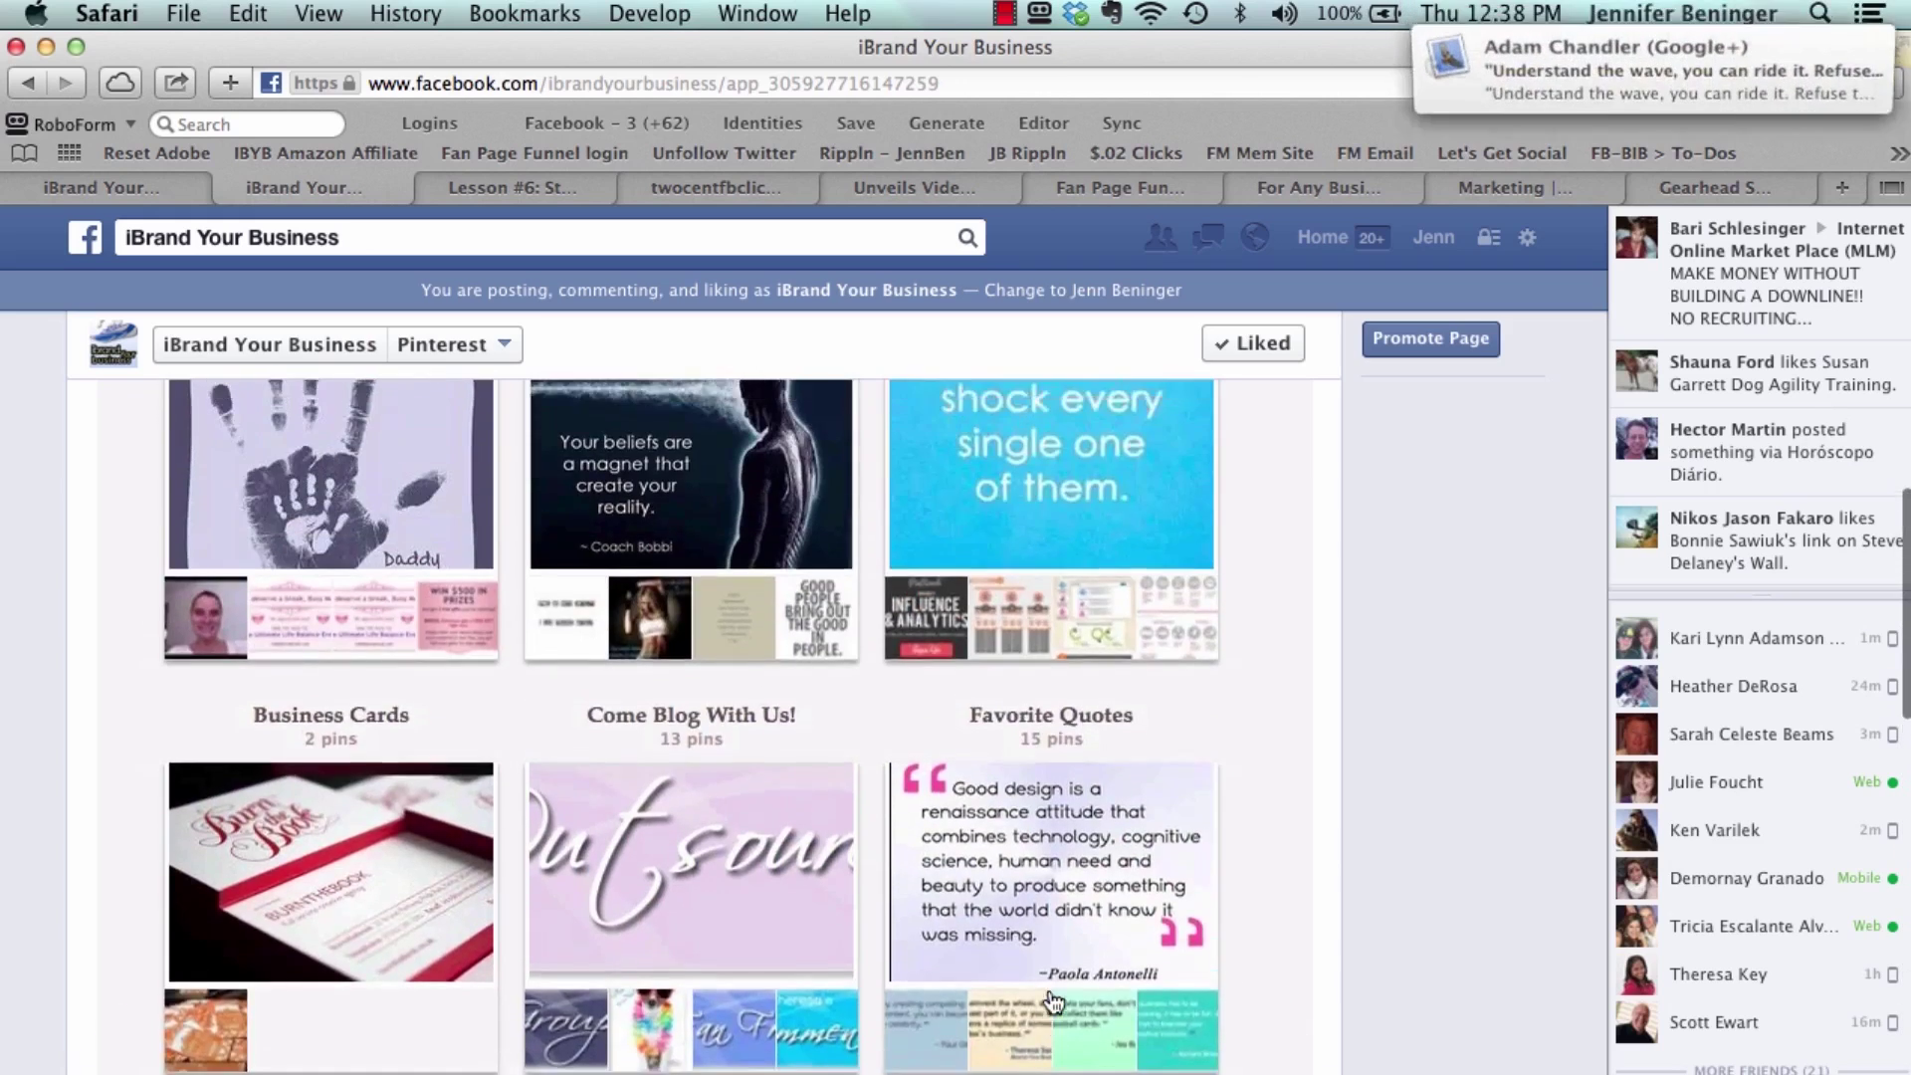
pyautogui.scroll(3, 1053, 995)
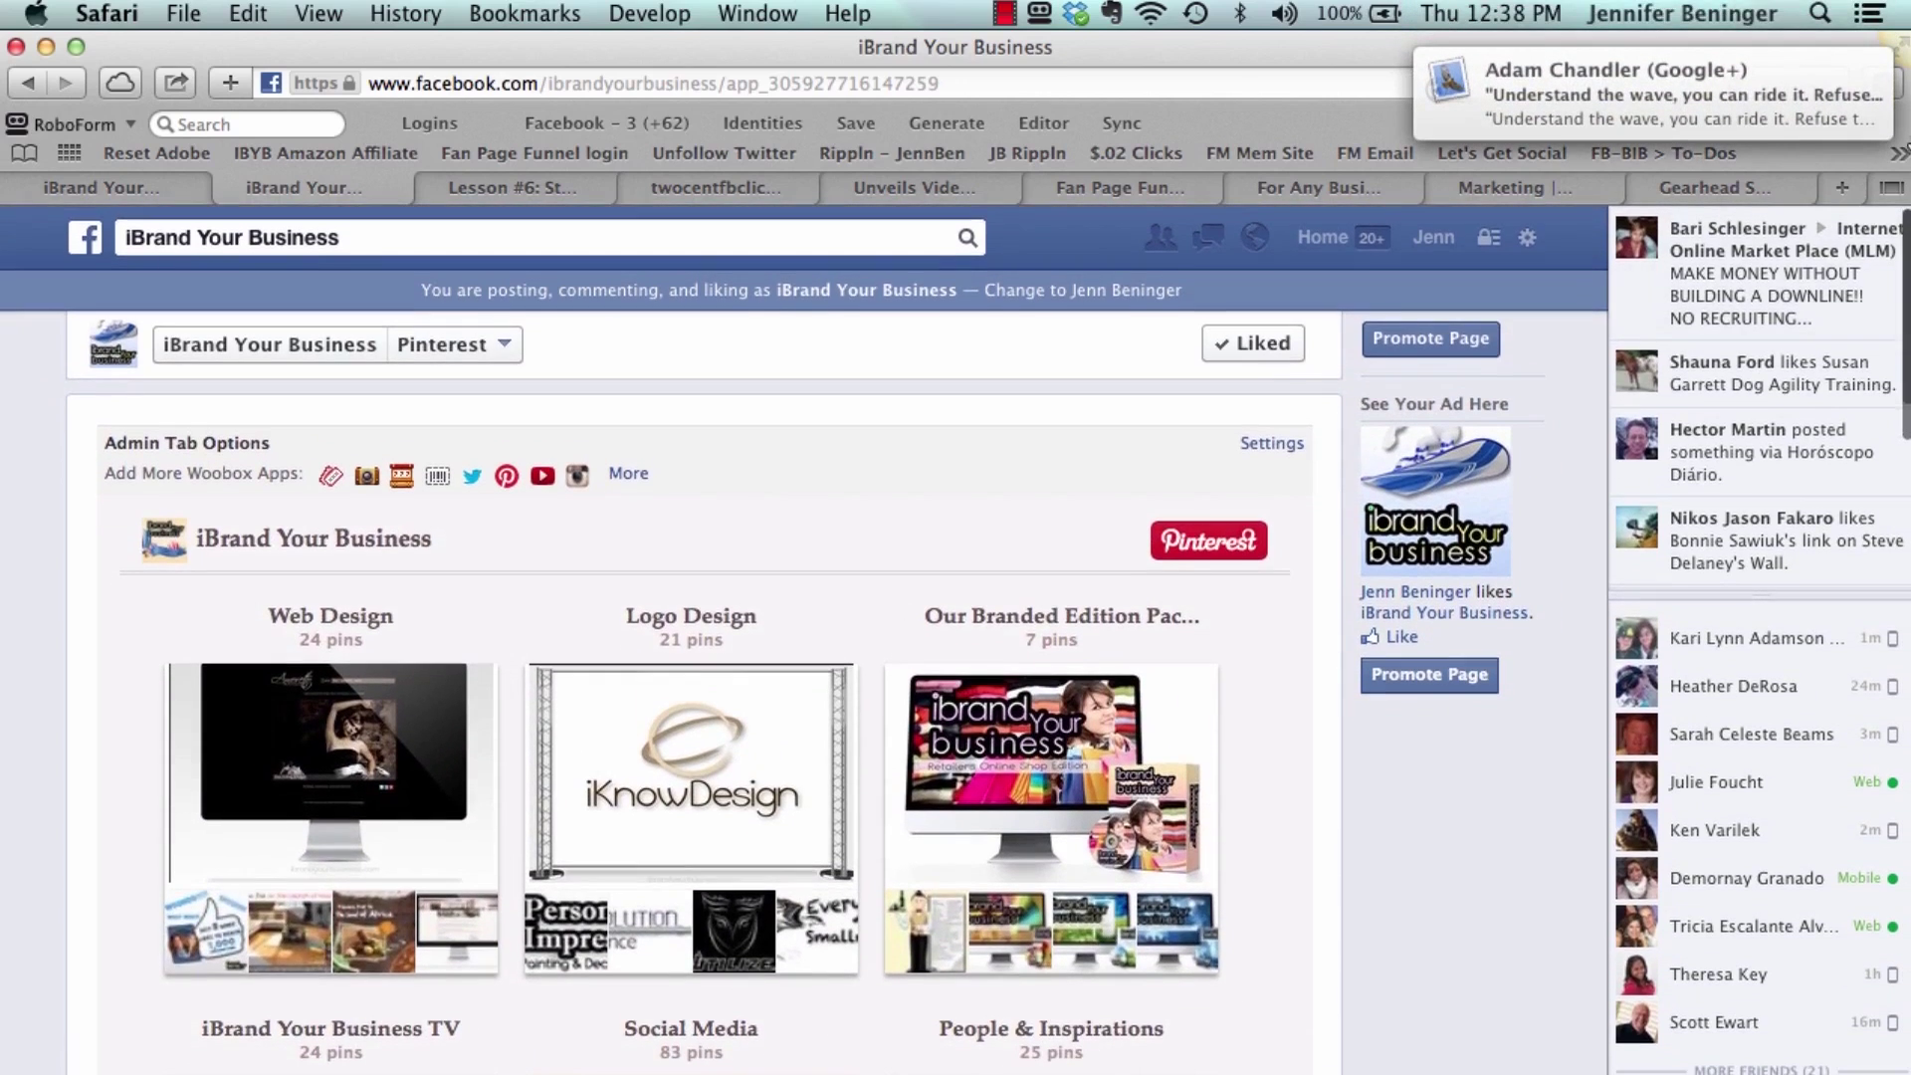
pyautogui.click(1831, 72)
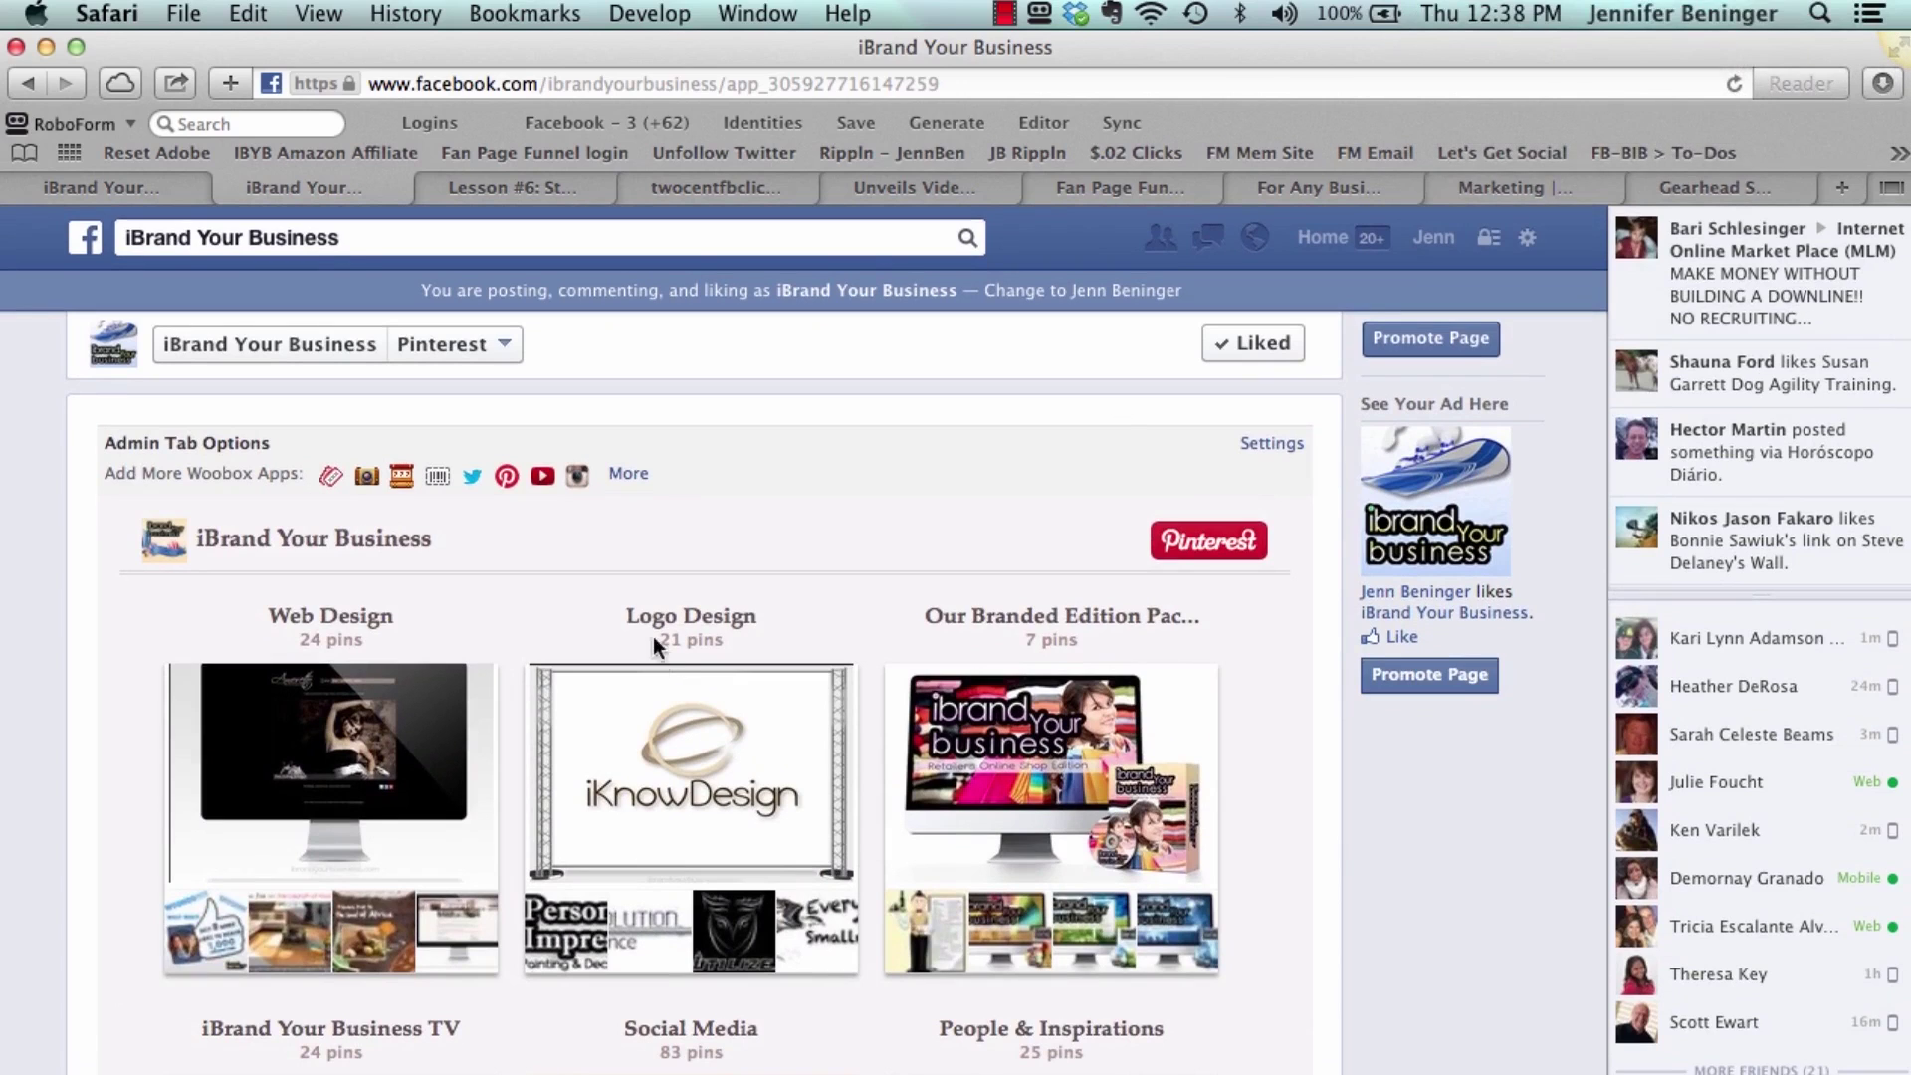
# Go back to the iBrand Your Business timeline and scroll to its cover photo
pyautogui.click(276, 348)
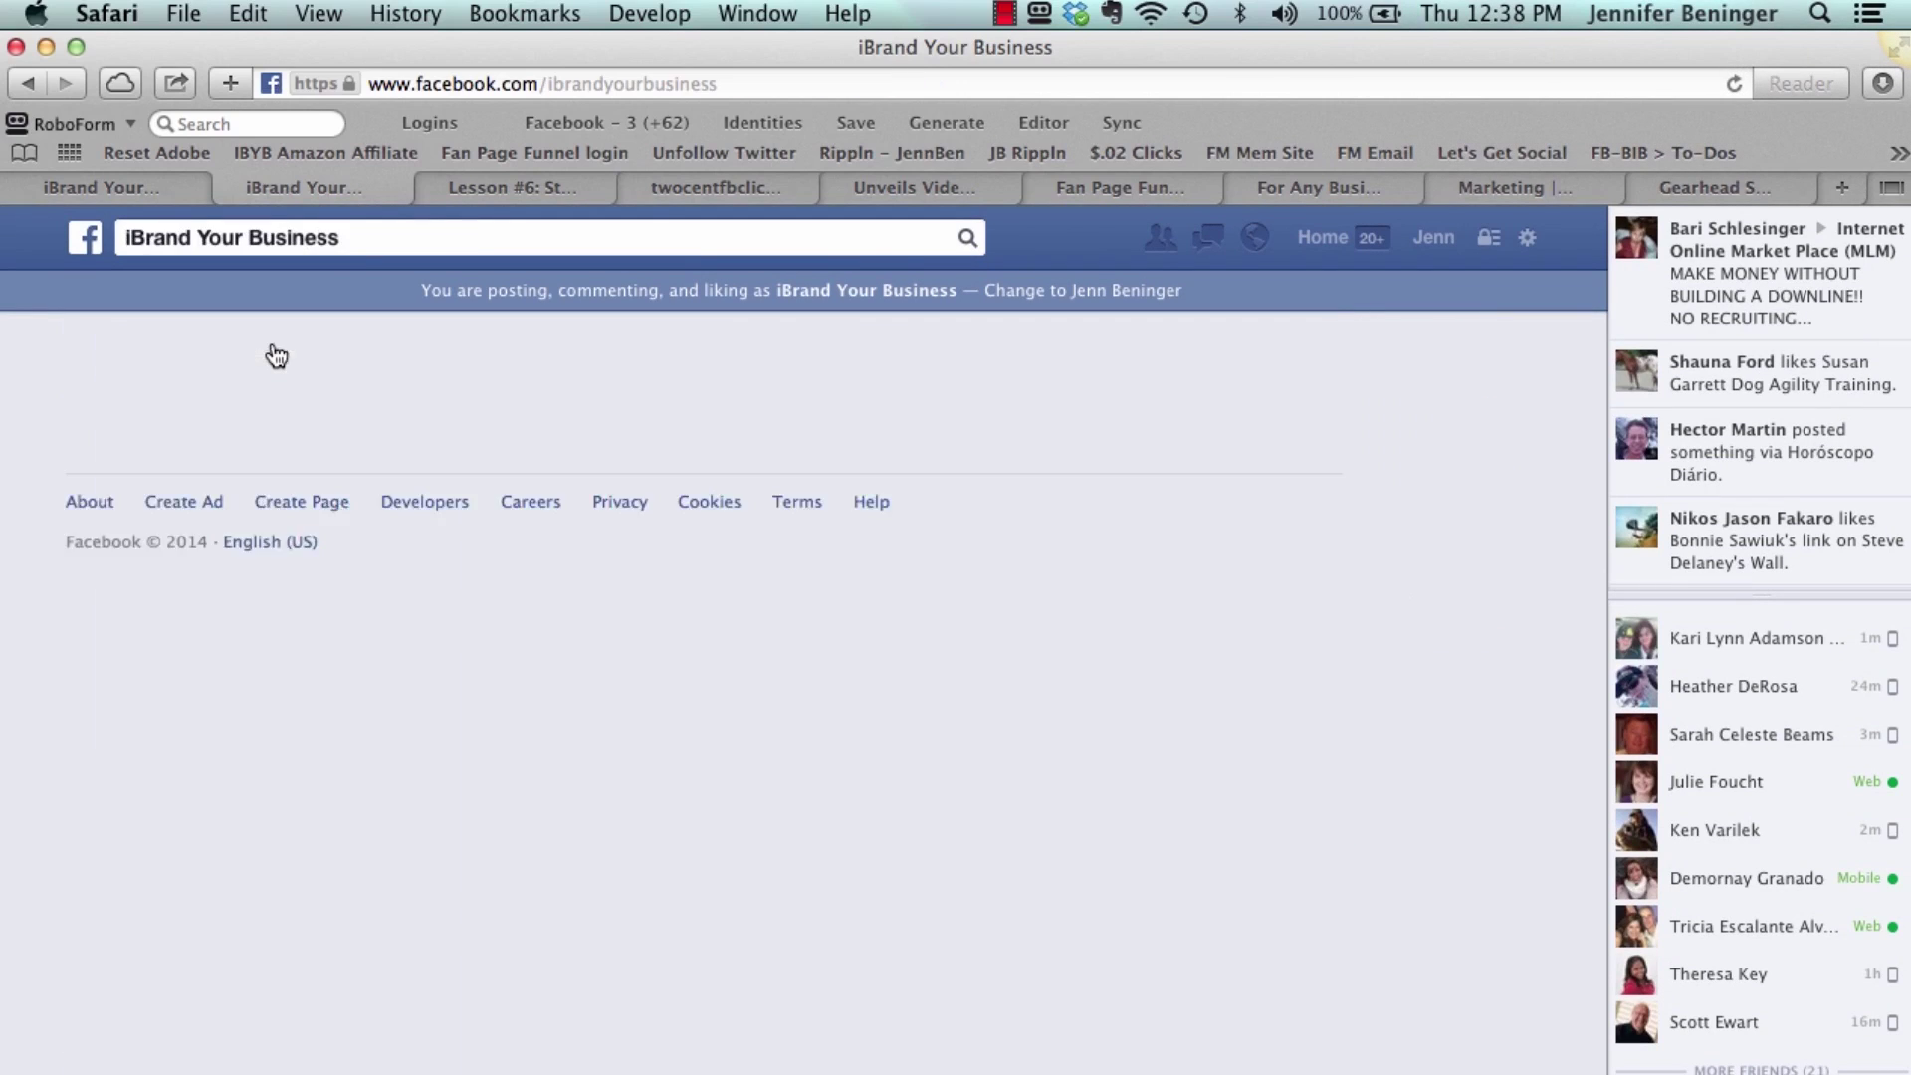
pyautogui.scroll(-8, 24, 844)
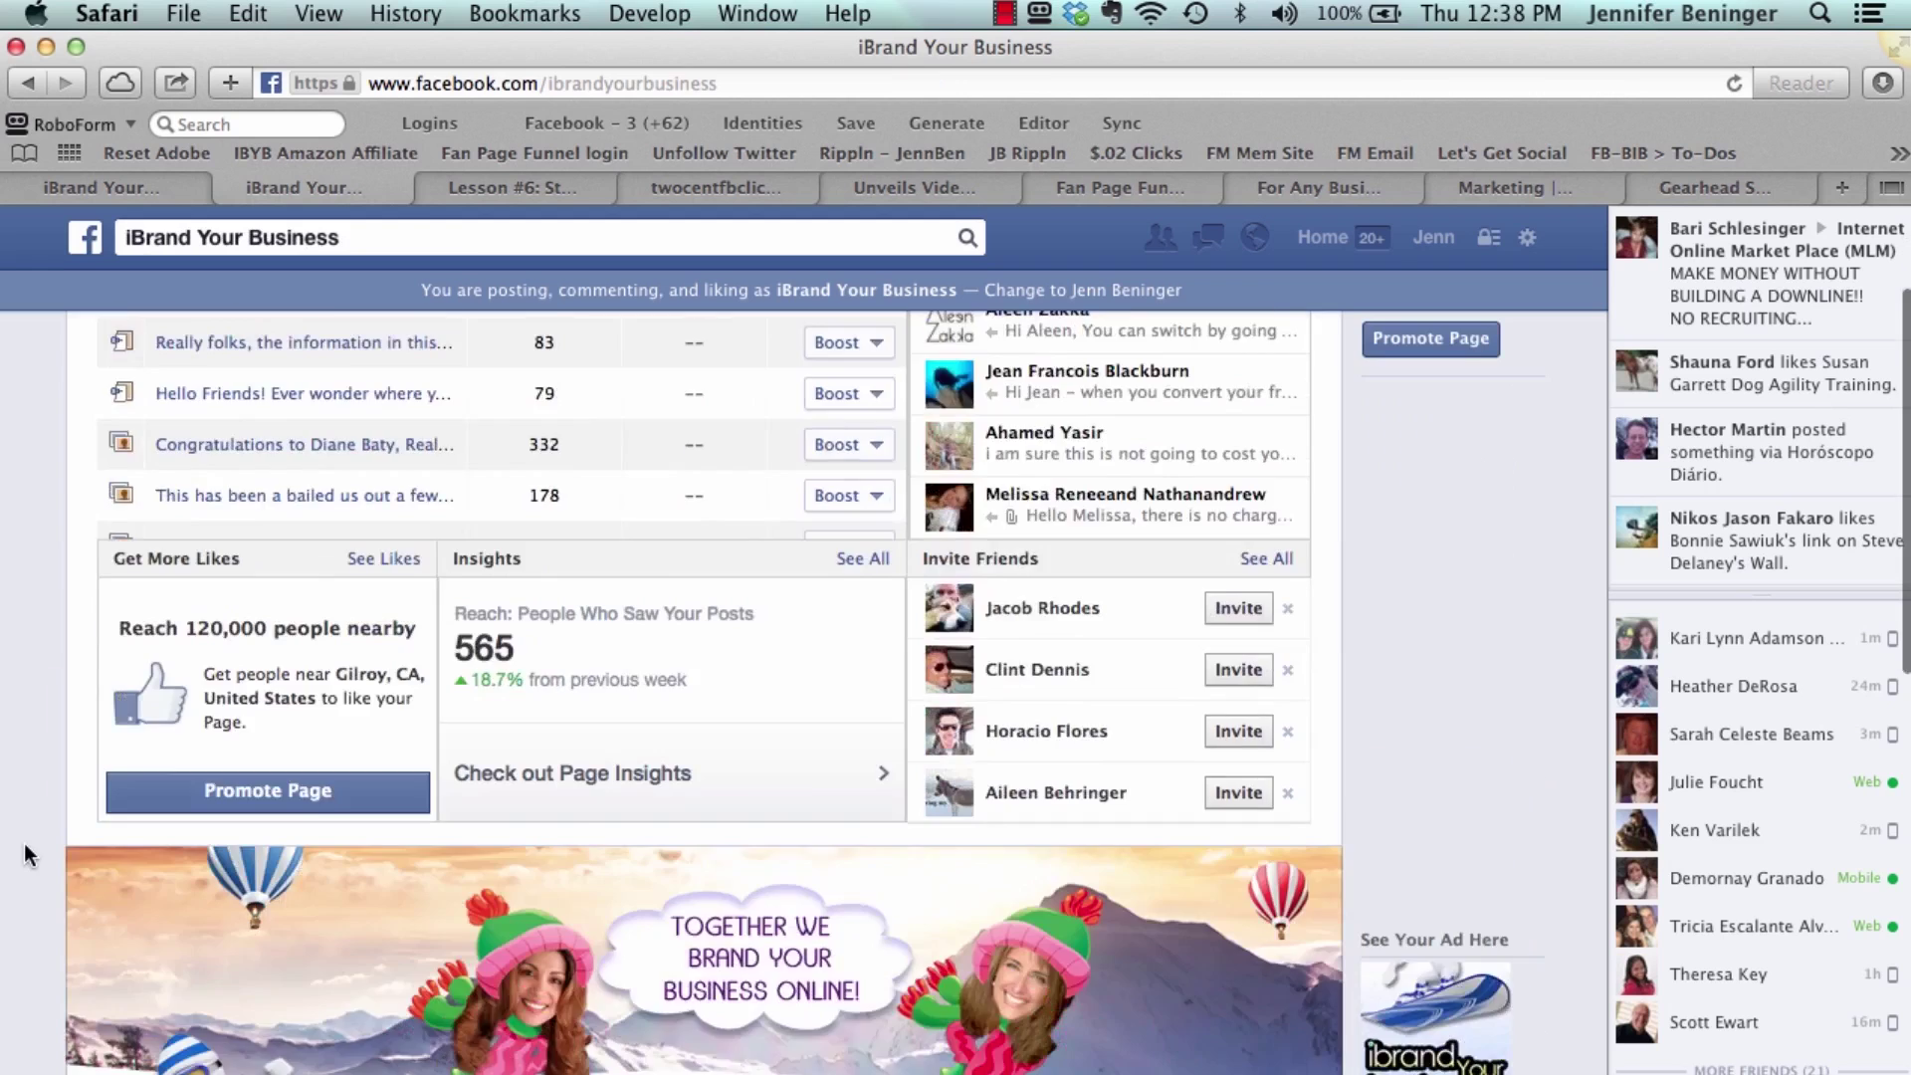
pyautogui.scroll(-2, 24, 844)
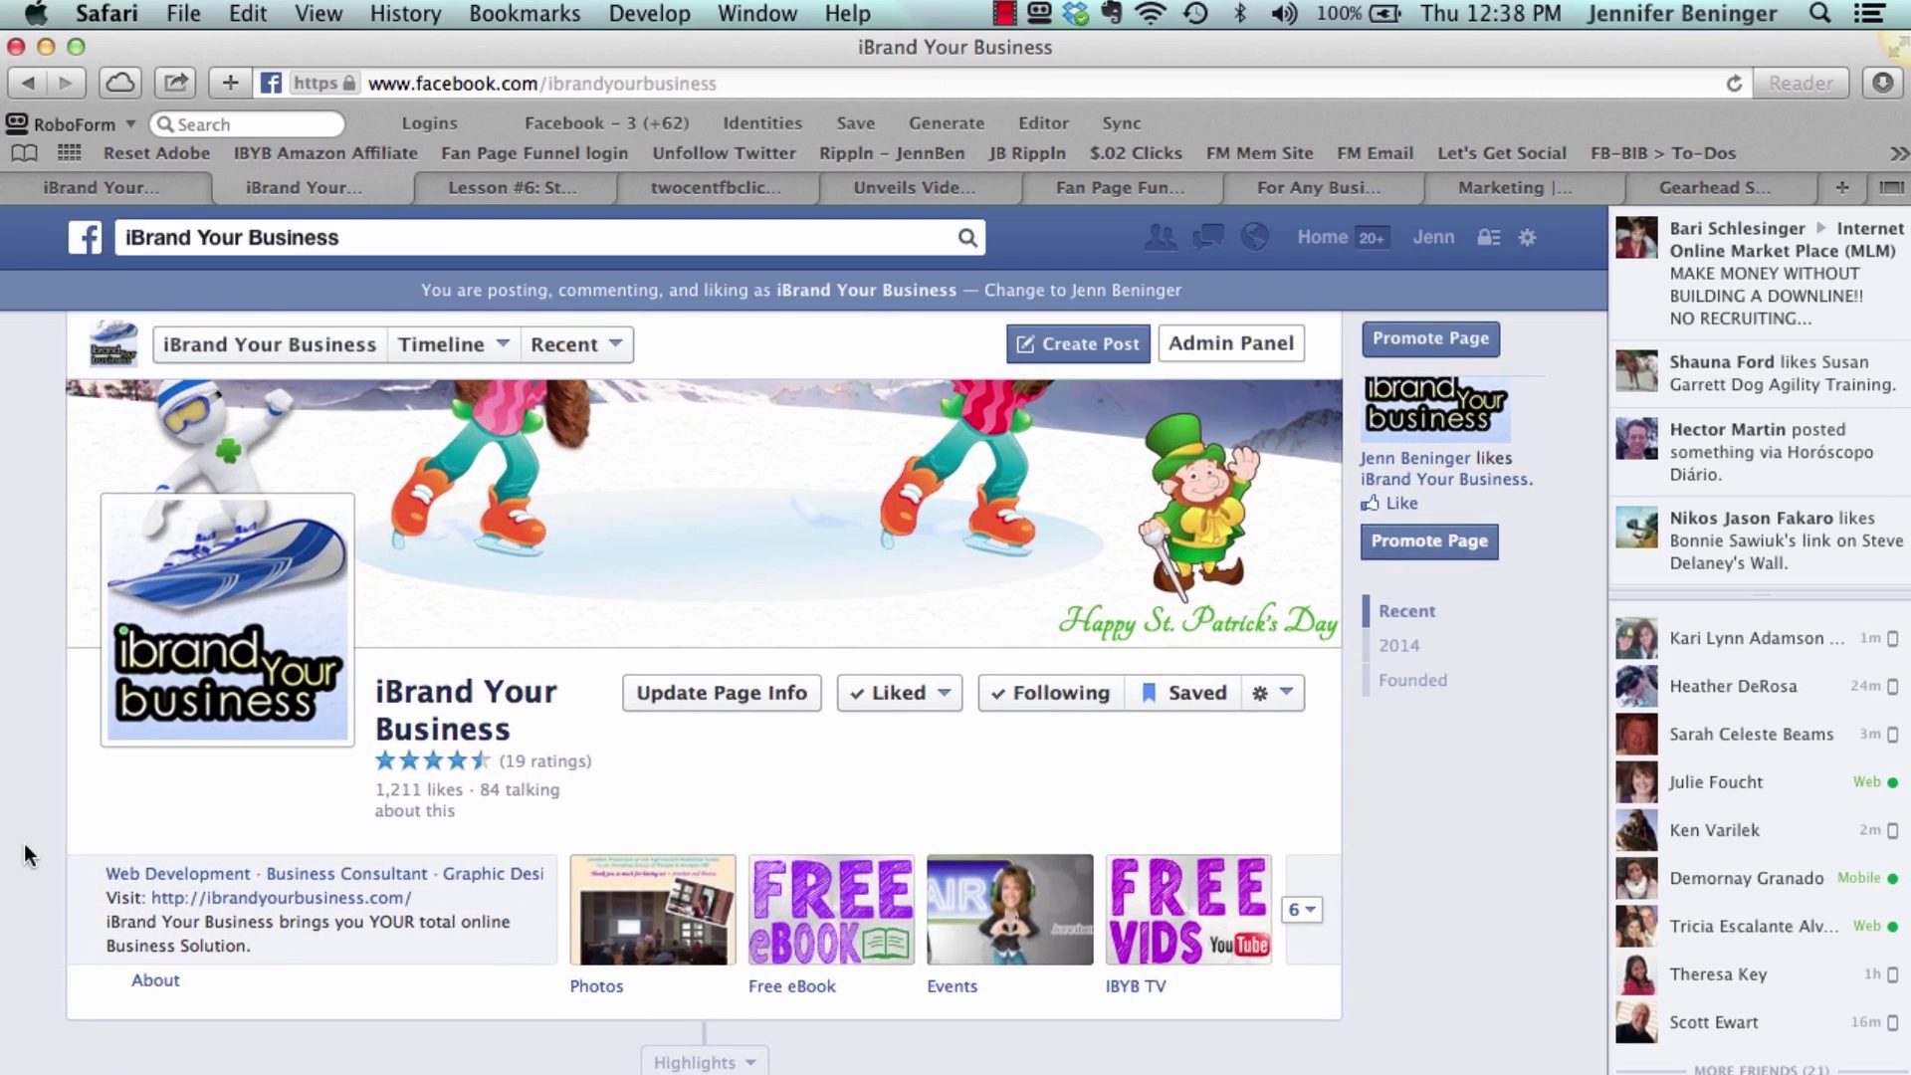
pyautogui.scroll(4, 24, 844)
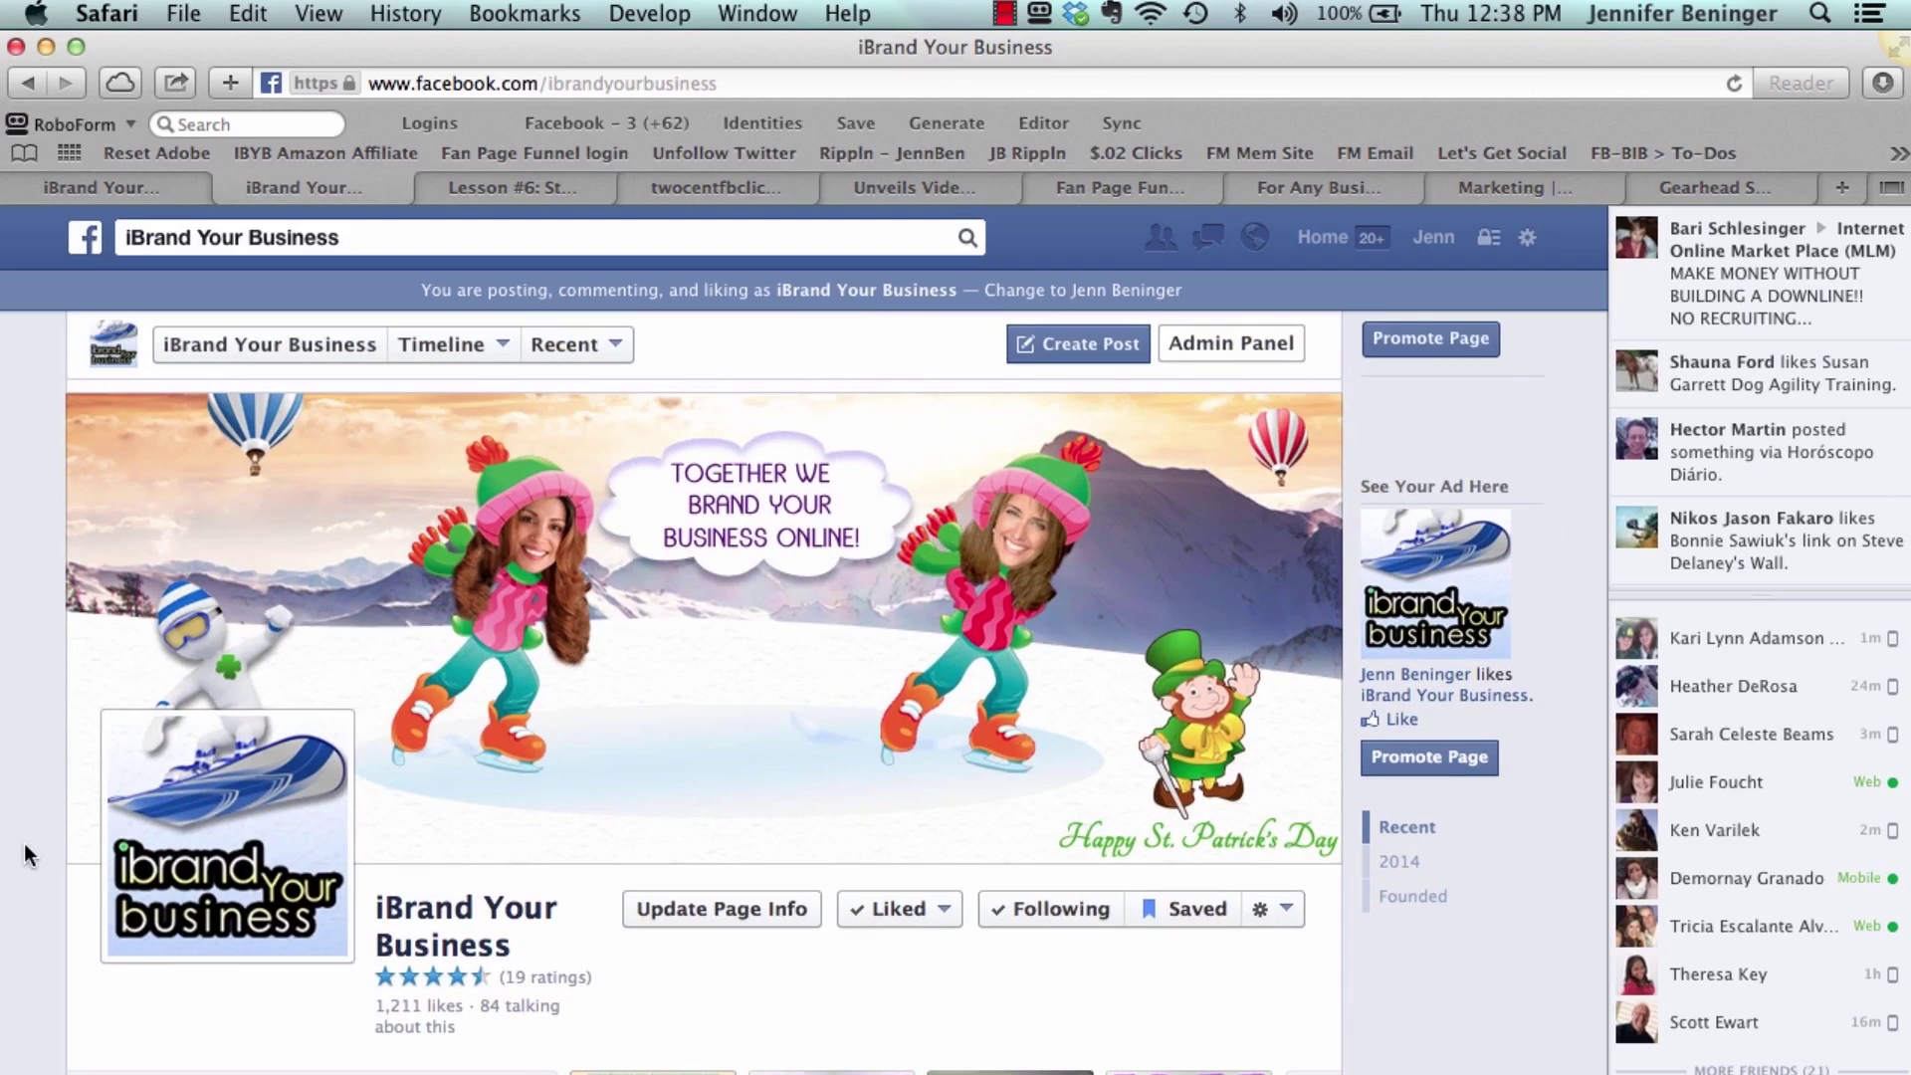